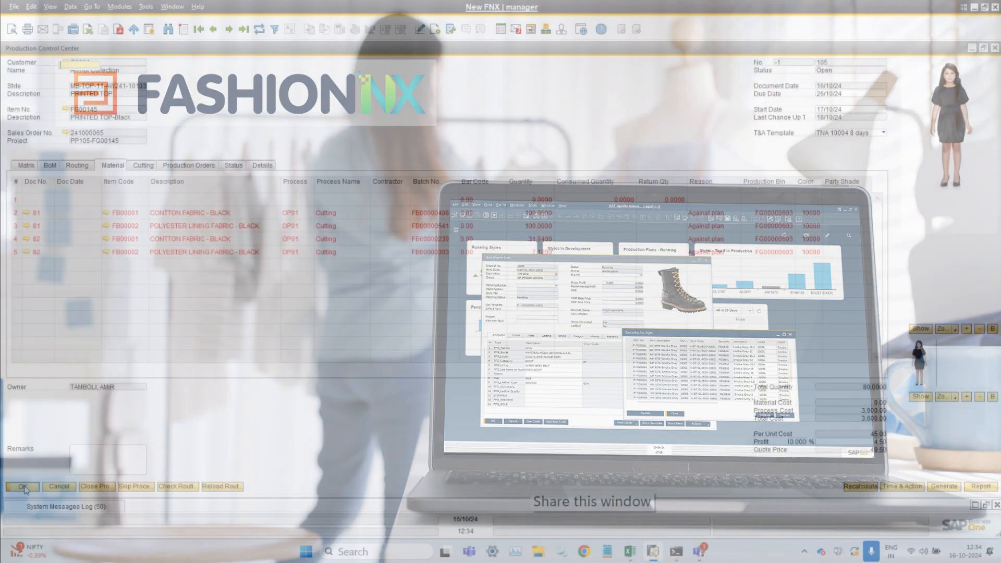
Close the plan details, start an Issue To Process document for plan 105 in a maximized window, and select its Cutting process
left_click(22, 486)
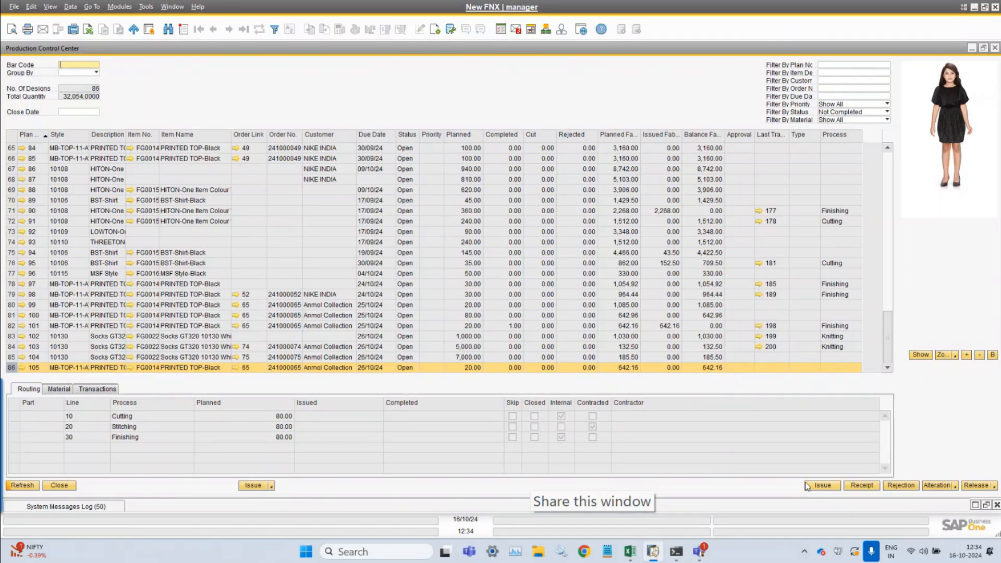
left_click(824, 487)
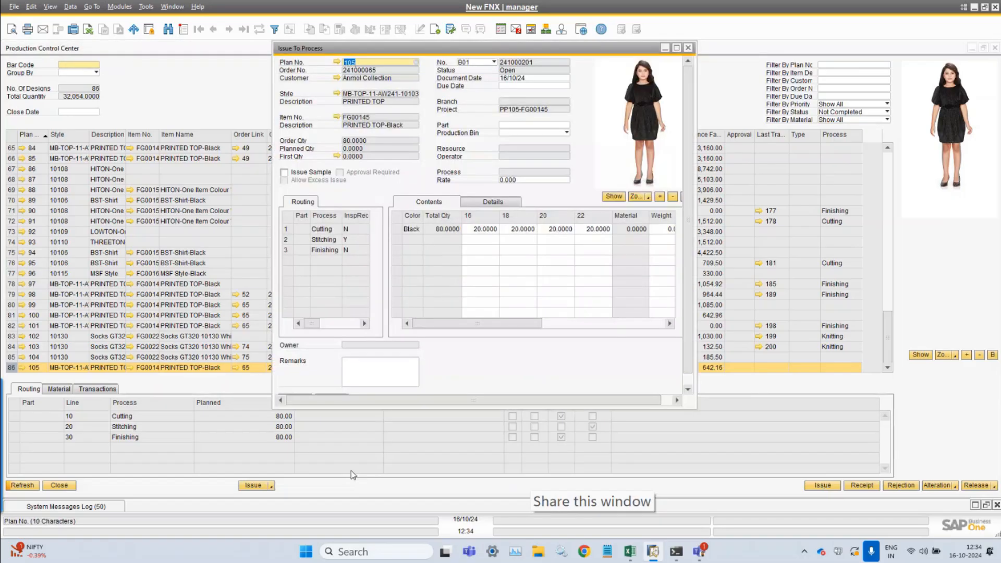
left_click(677, 48)
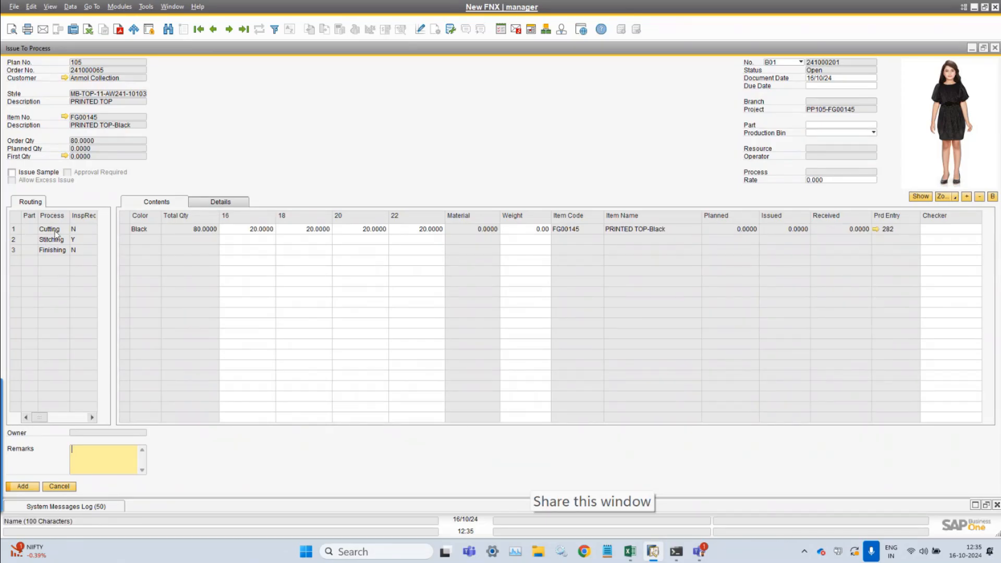
left_click(15, 230)
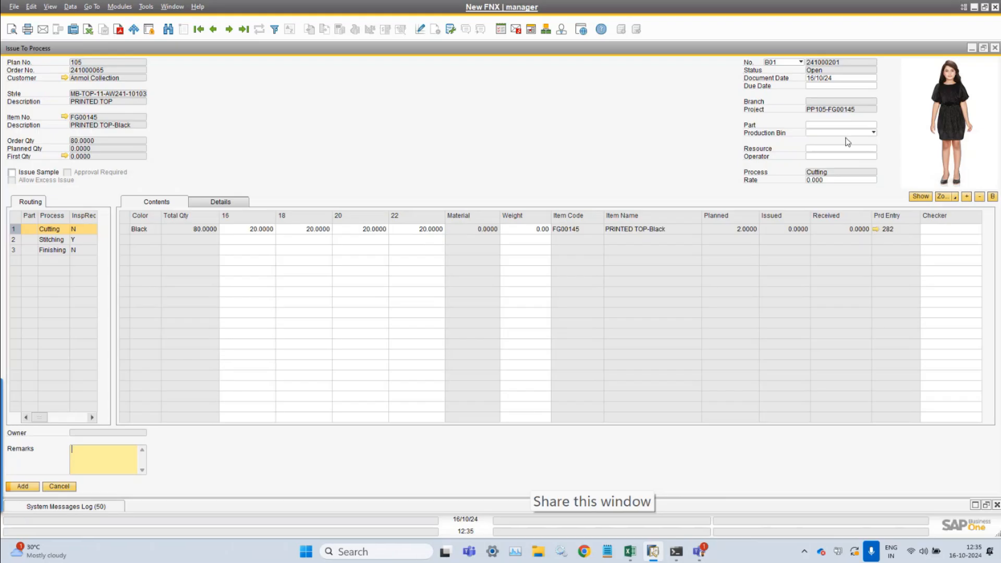
Set the issue's production bin to FG00000603 and its due date to 18/10/24
left_click(829, 133)
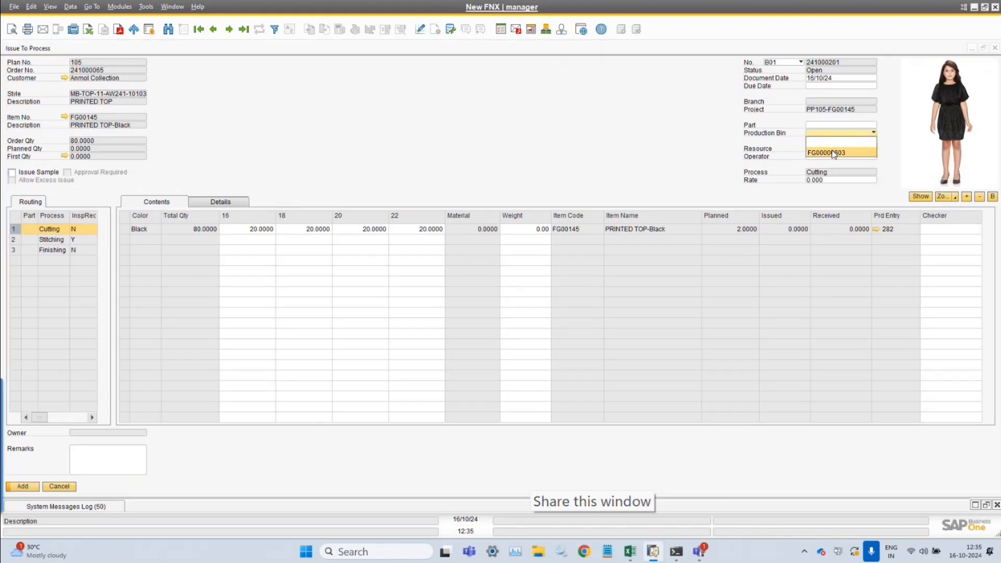
left_click(834, 153)
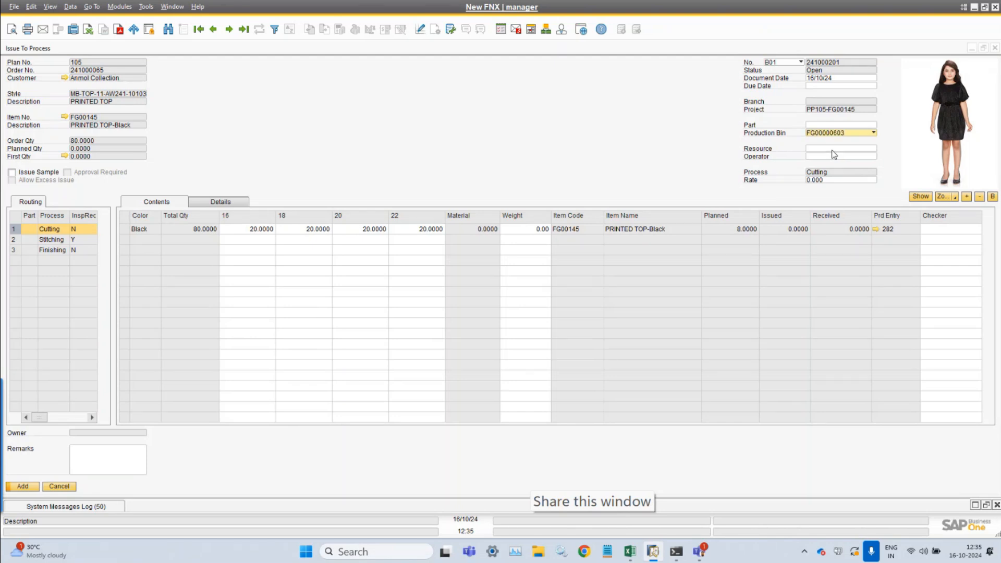
left_click(828, 86)
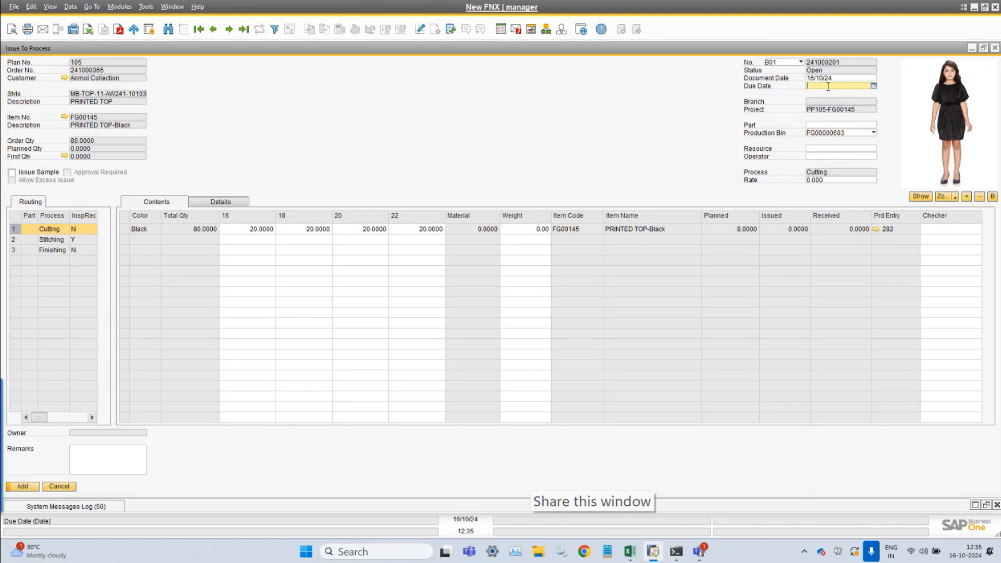
type("+1")
key("BackSpace")
type("2")
left_click(840, 79)
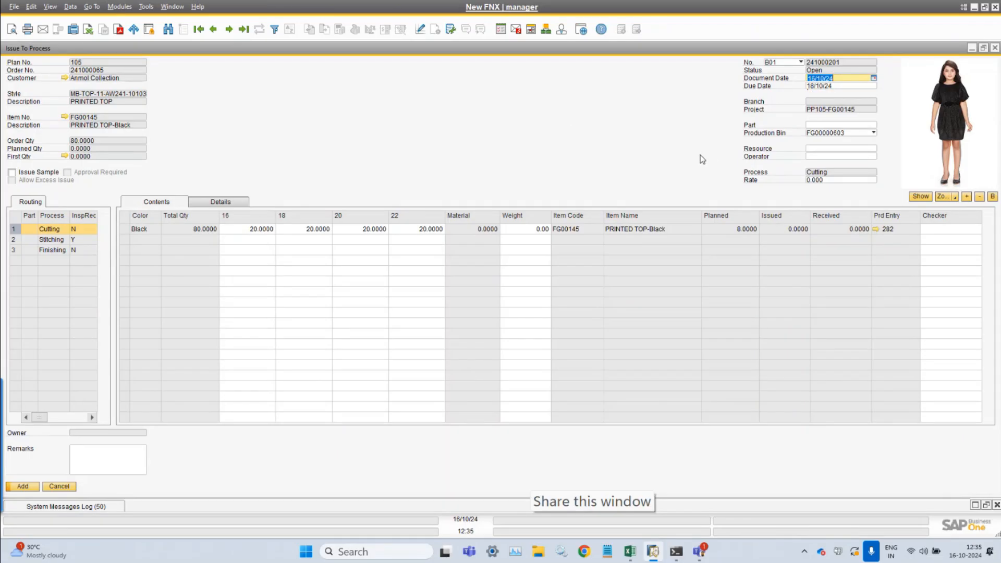
Assign an employee from the employee list as checker for the Black PRINTED TOP line
left_click(955, 231)
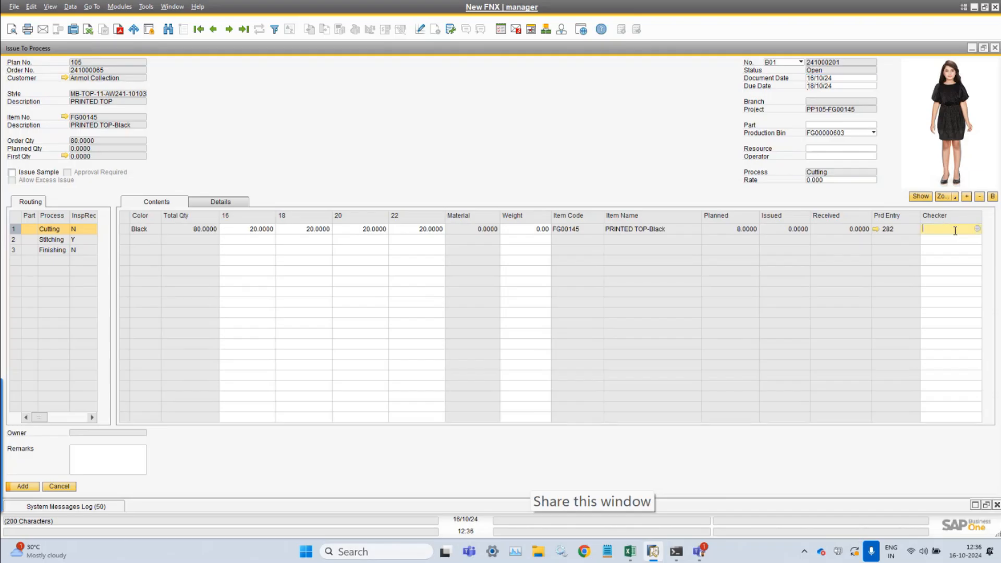
left_click(978, 229)
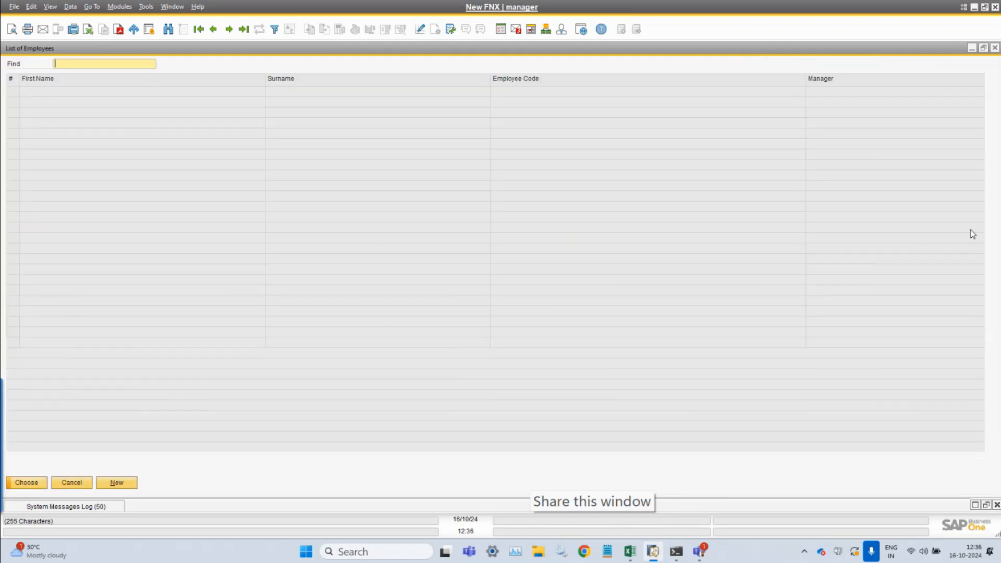
left_click(296, 123)
double_click(296, 123)
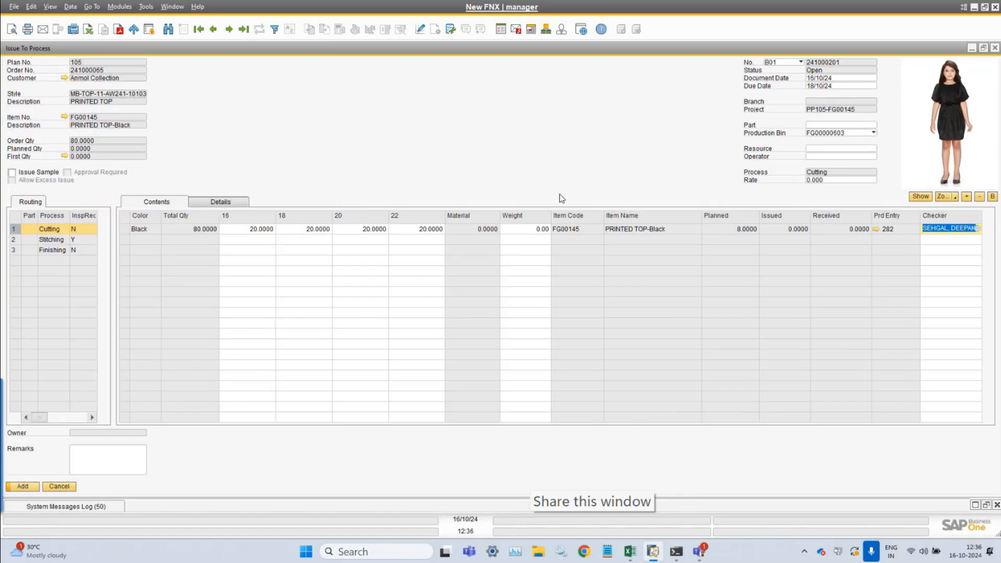
Try enabling weight entry in issues and receipts in the production settings, and discard the change
left_click(120, 6)
mouse_move(151, 33)
mouse_move(260, 119)
left_click(315, 120)
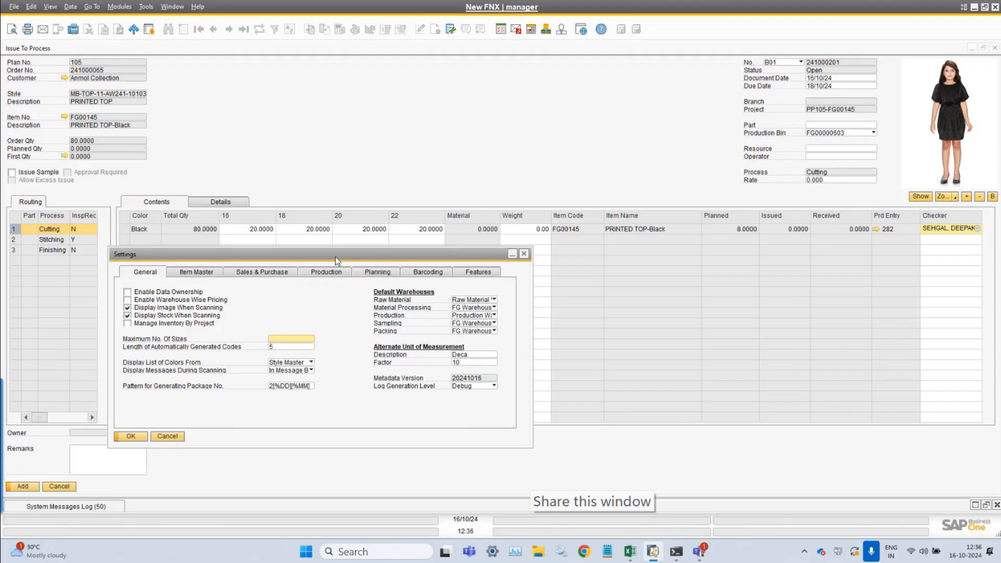
left_click(327, 272)
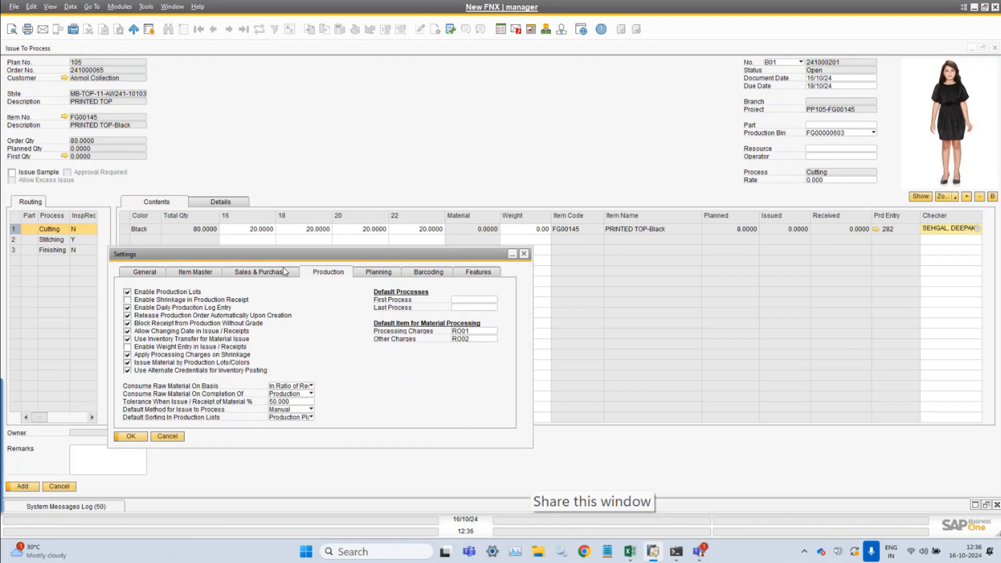
left_click_drag(281, 260, 436, 267)
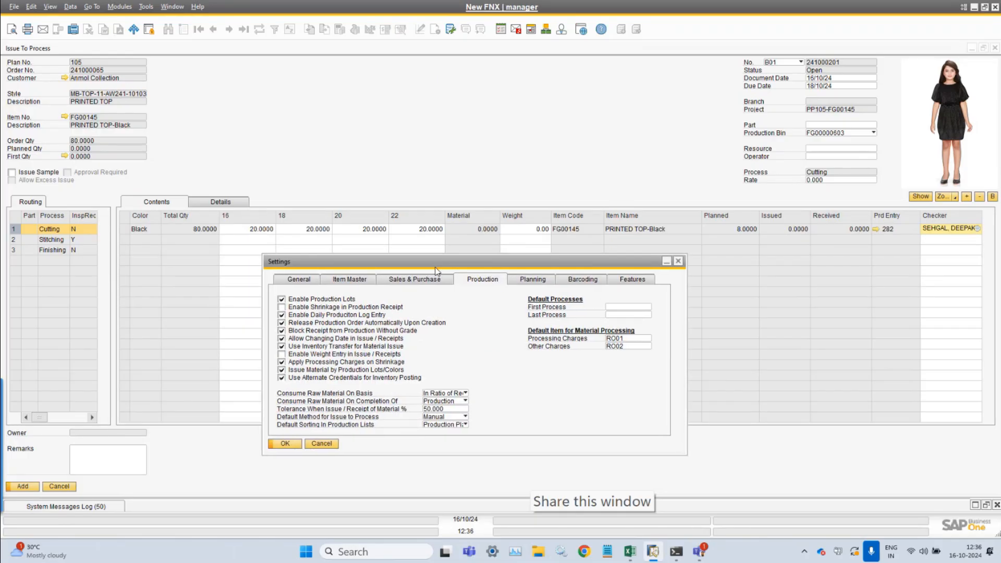
left_click(282, 354)
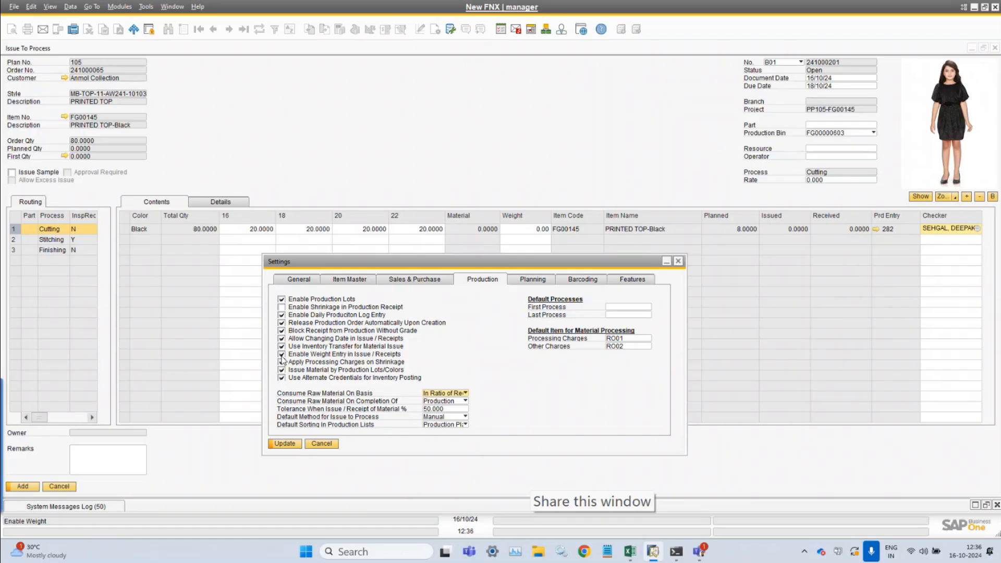
left_click(322, 444)
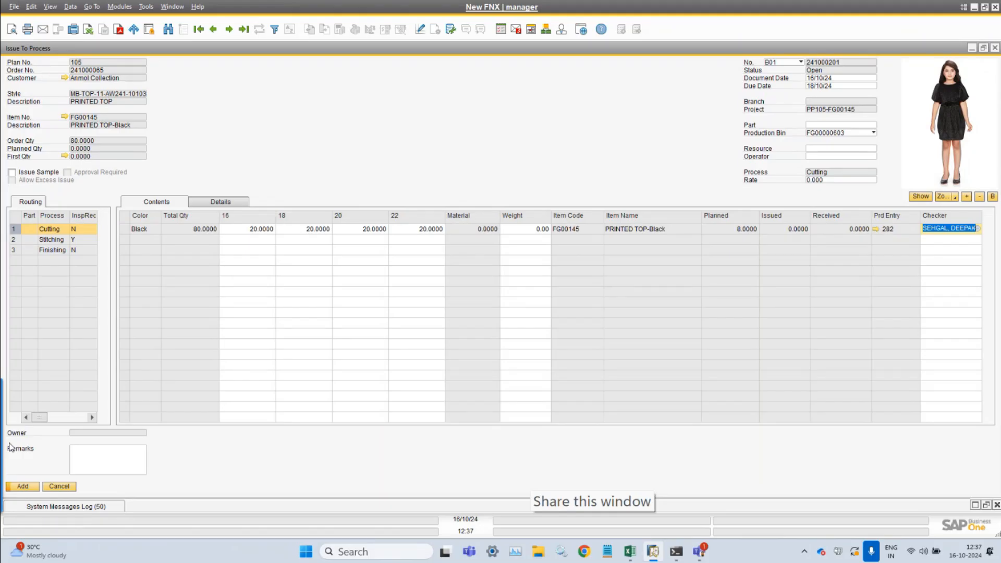
Add the Cutting issue document for plan 105 and confirm it
left_click(23, 487)
left_click(359, 280)
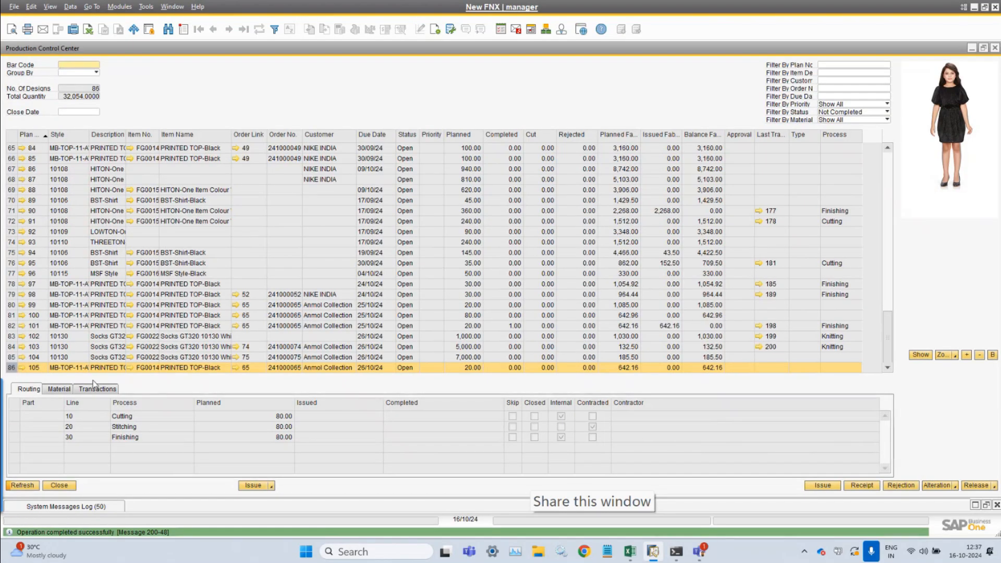
Reload plan 105's details and examine its recorded transactions and the issued quantities in its routing
left_click(95, 388)
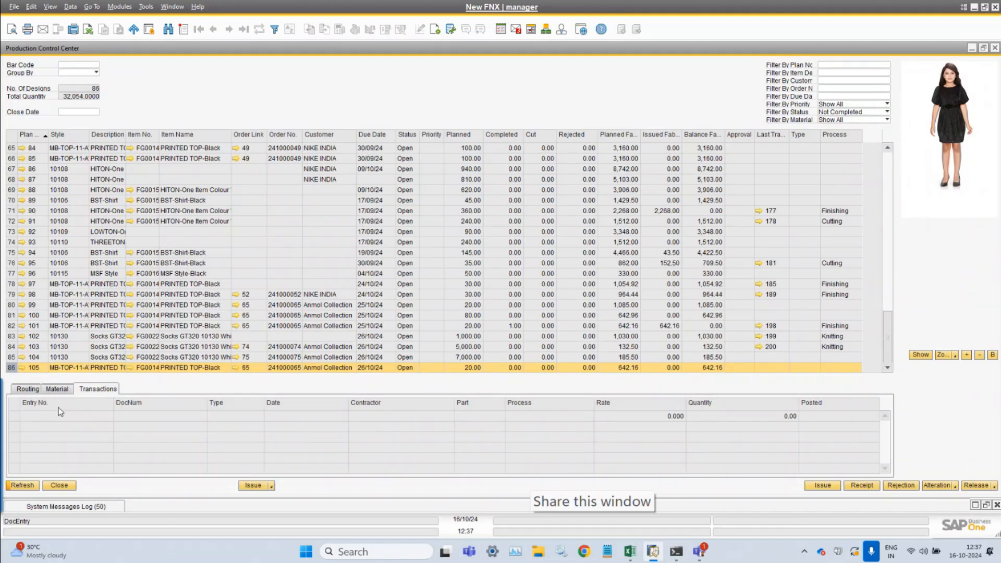
left_click(26, 390)
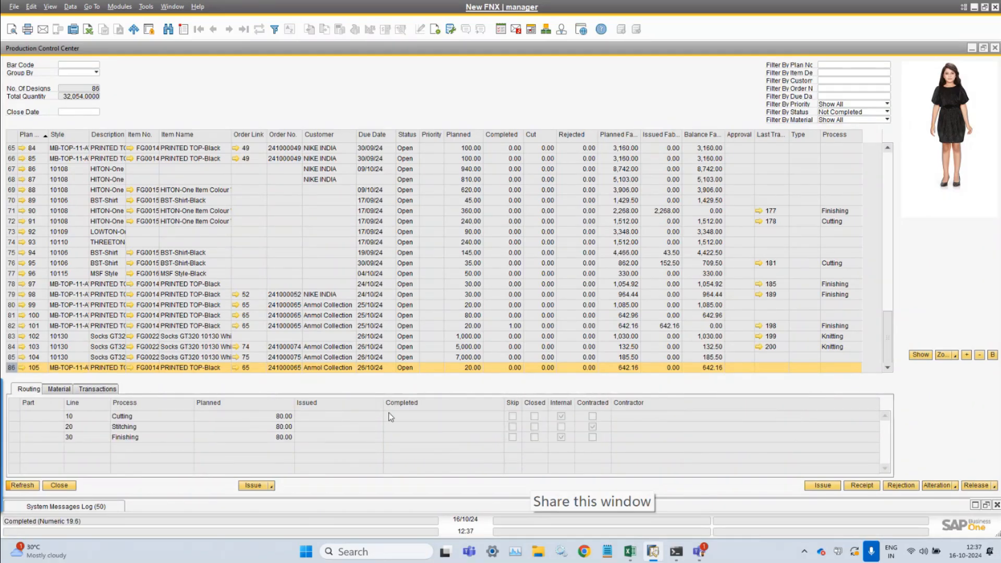
left_click(13, 371)
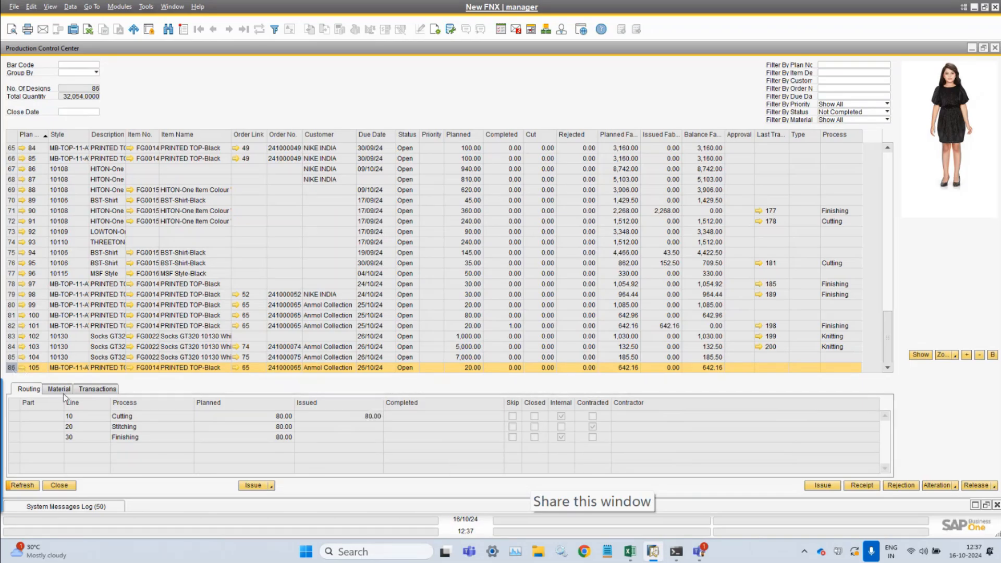
left_click(111, 393)
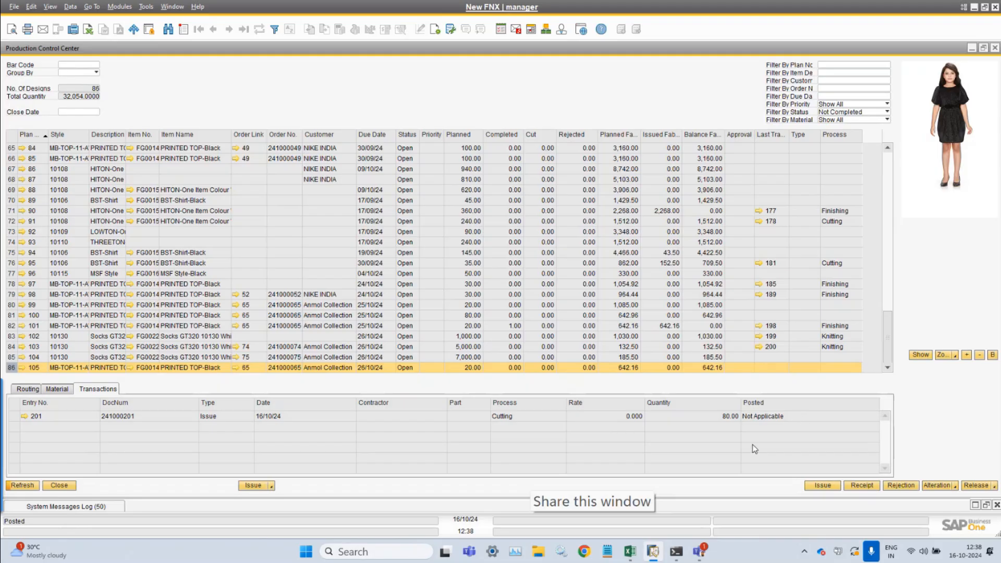
left_click(23, 390)
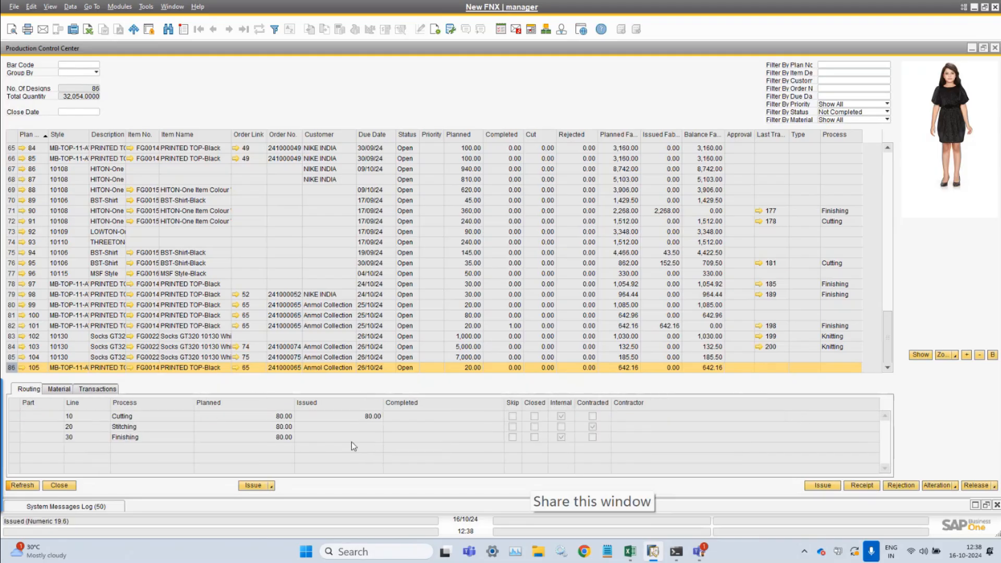
left_click(98, 389)
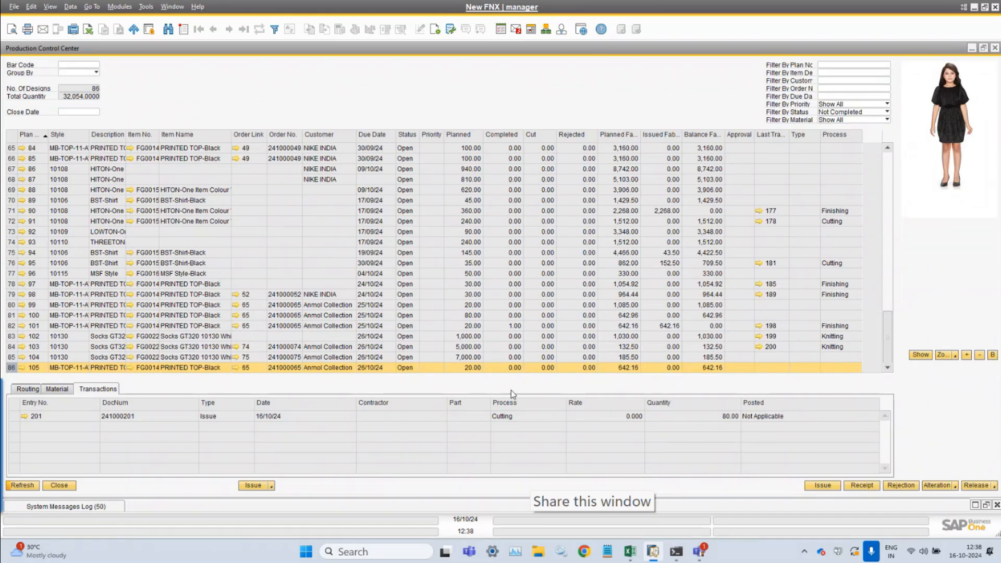
left_click(29, 389)
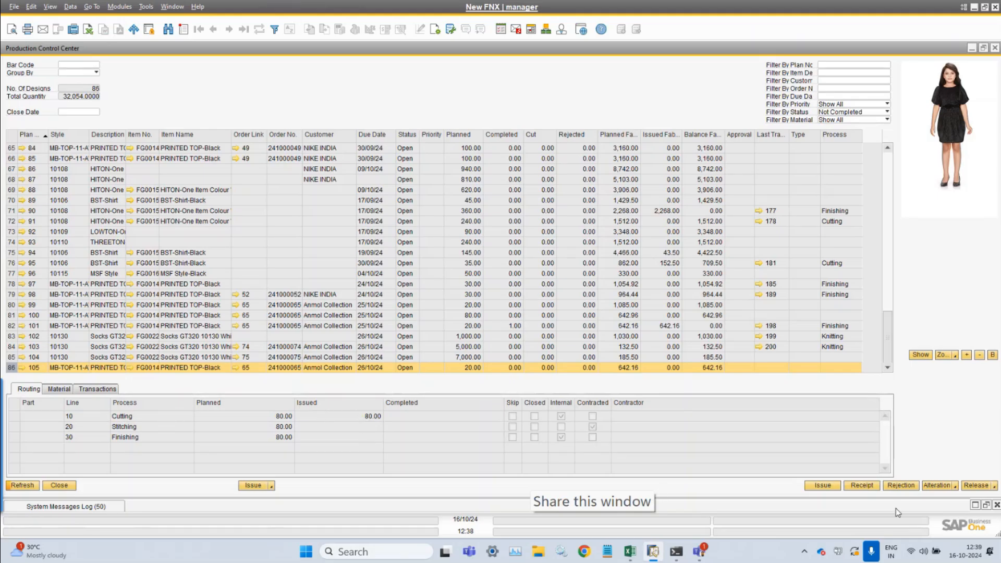
Start a Receipt From Process for plan 105's Cutting process with production bin FG00000603
left_click(865, 487)
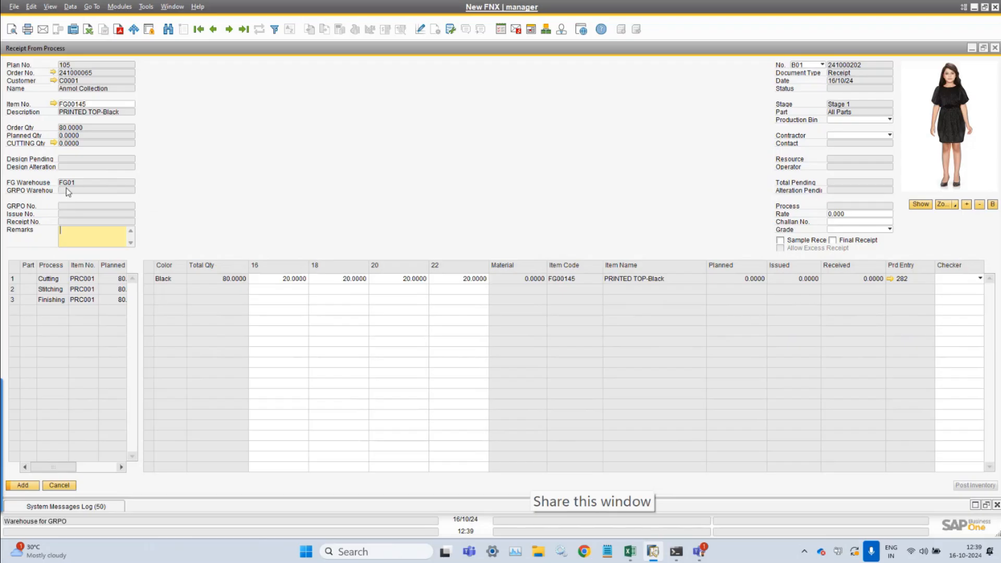
left_click(13, 280)
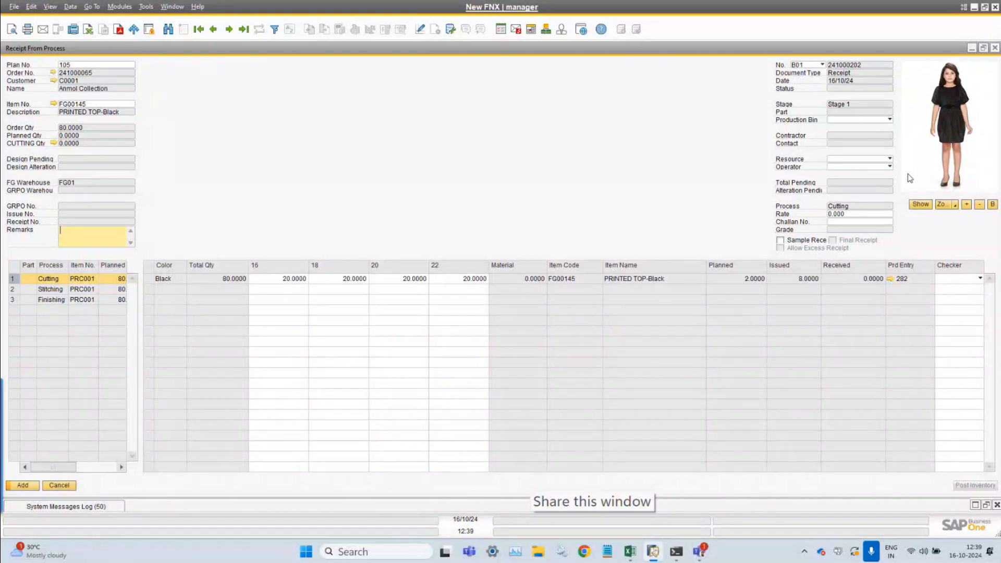
left_click(868, 121)
left_click(866, 139)
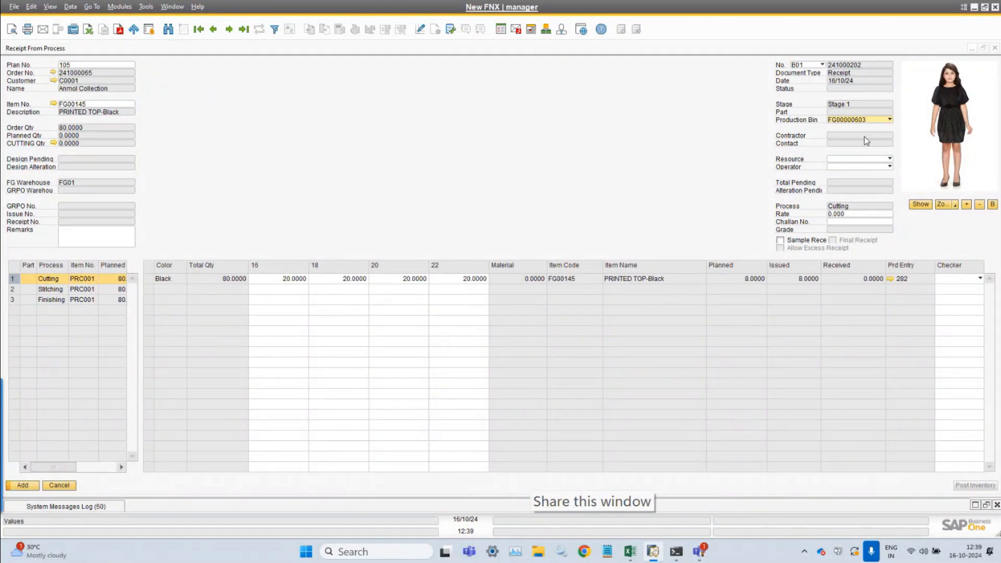
Set the Black line's receipt quantities to 5 for size 16, 12 for size 18, 12 for size 20 and 6 for size 22
left_click(263, 278)
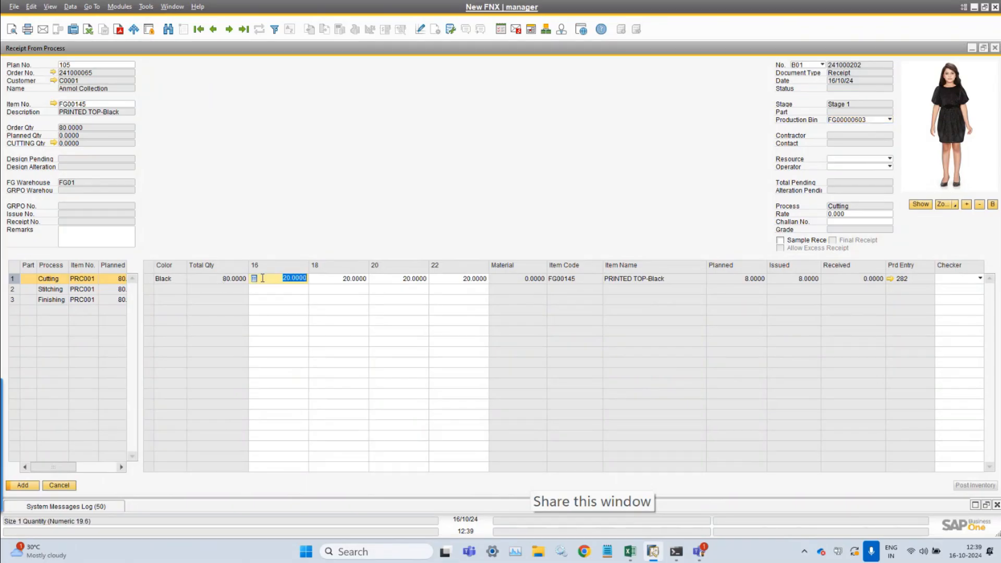
type("5")
key("Tab")
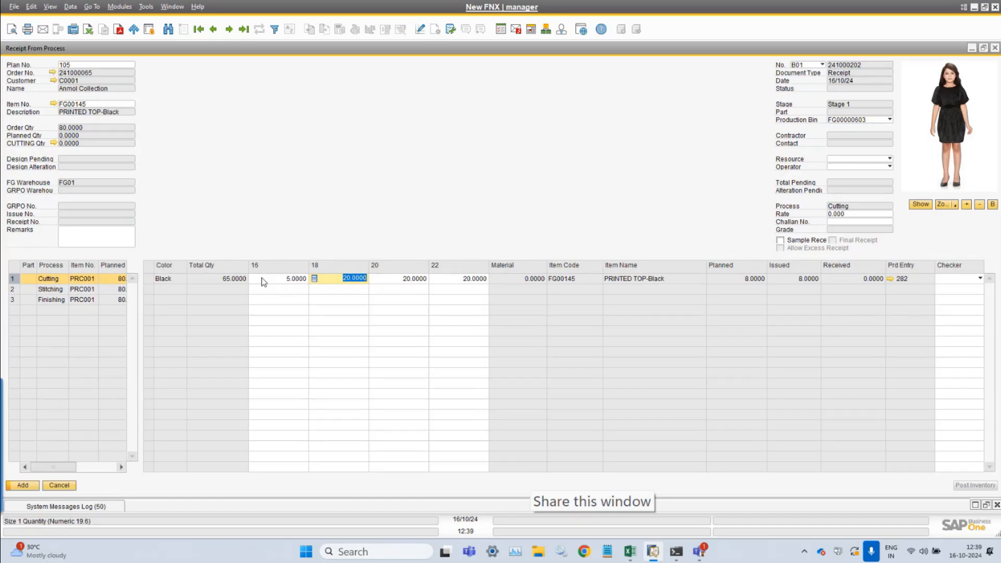
type("12")
key("Tab")
type("12")
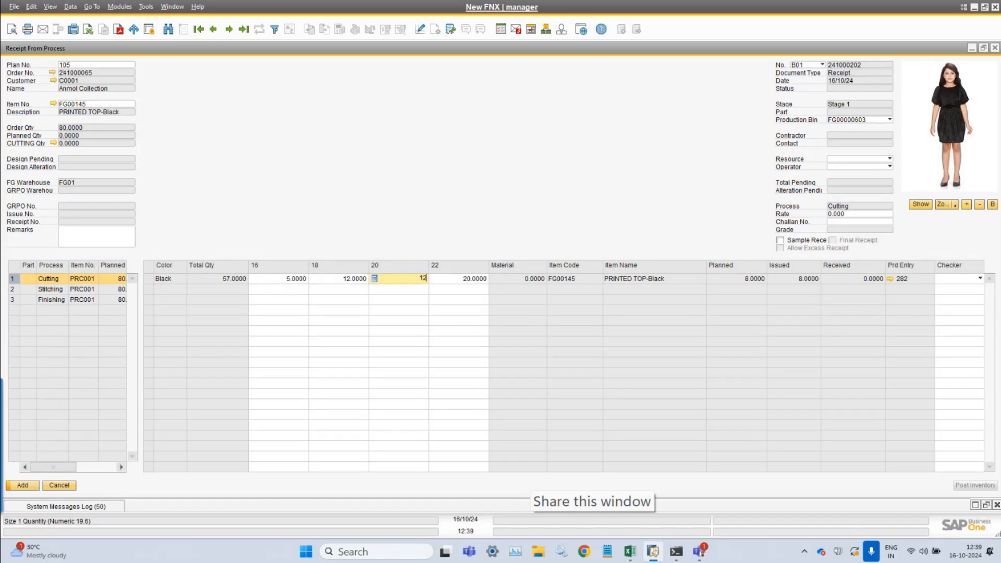
key("Tab")
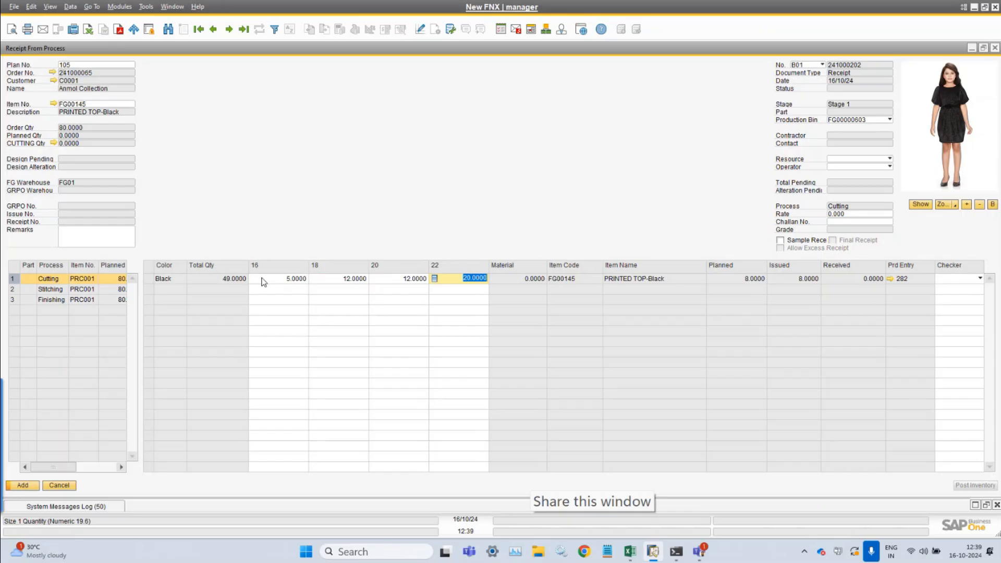
type("6")
key("Tab")
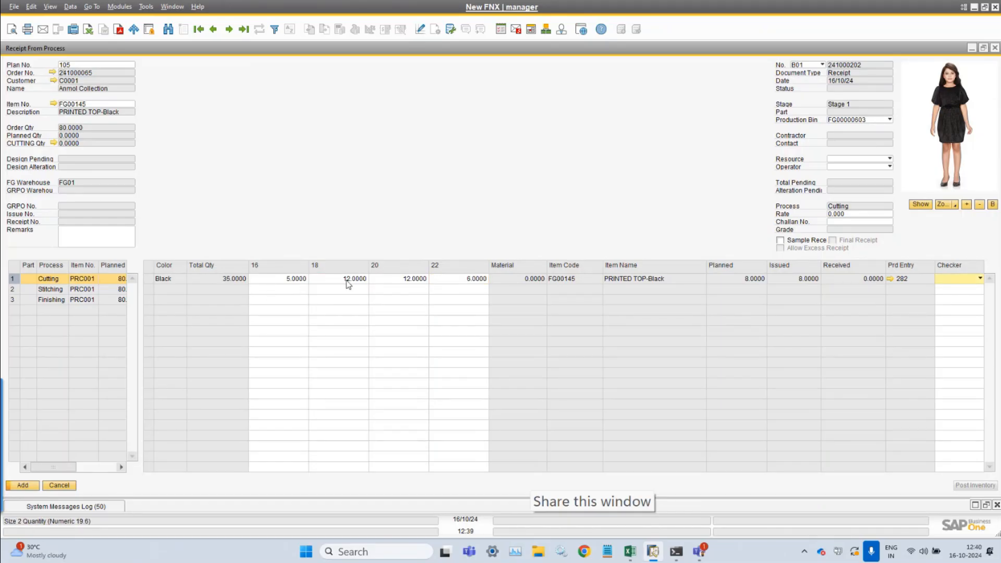
Assign the Delivery Boy employee as checker on the Black line and select an operator for the Cutting receipt
left_click(957, 281)
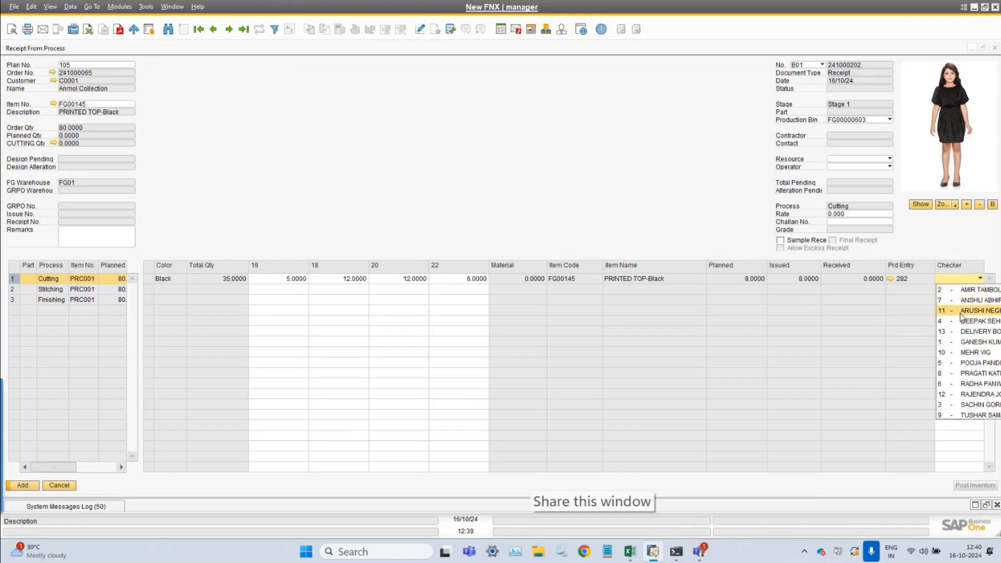
left_click(962, 330)
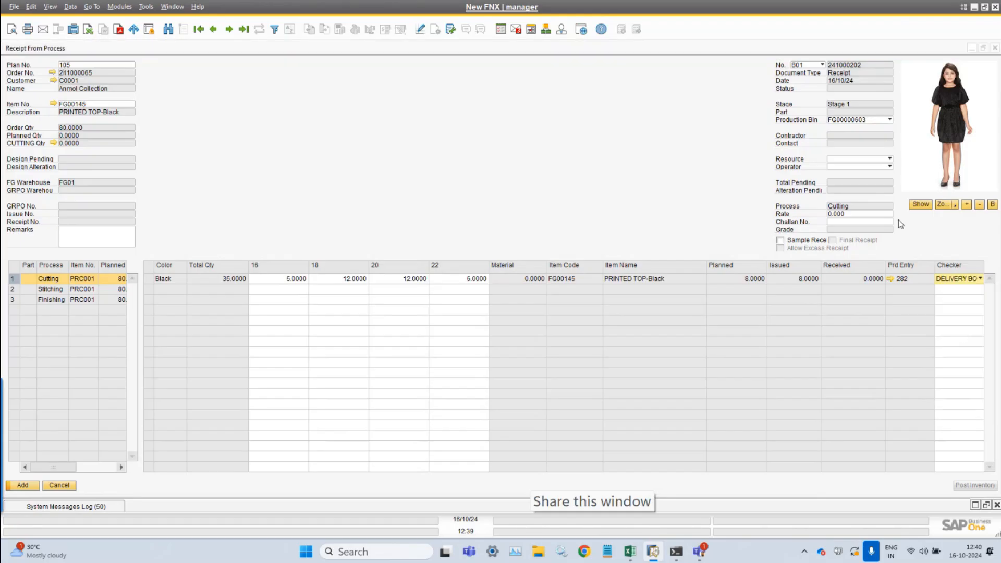
left_click(870, 166)
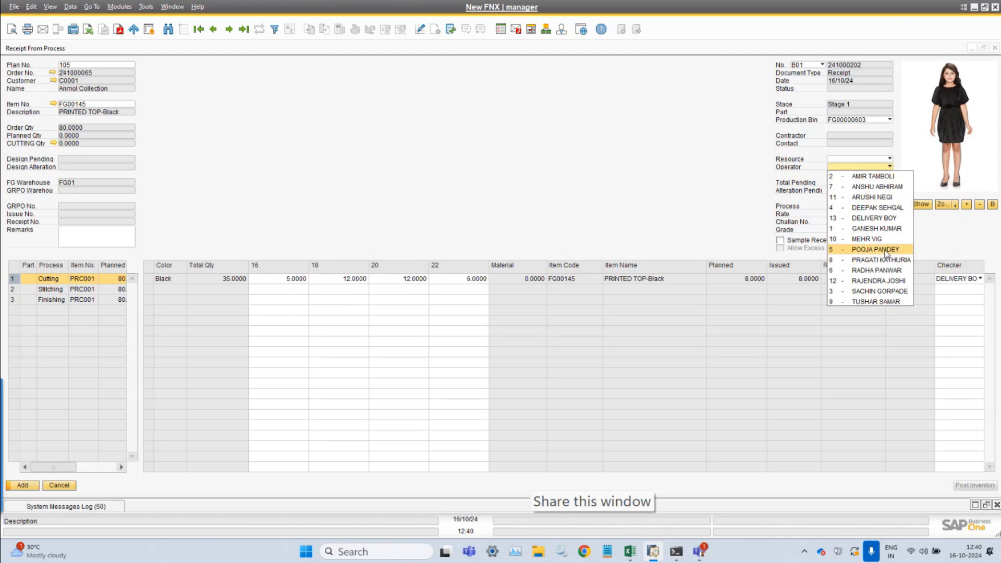
left_click(885, 250)
left_click(864, 159)
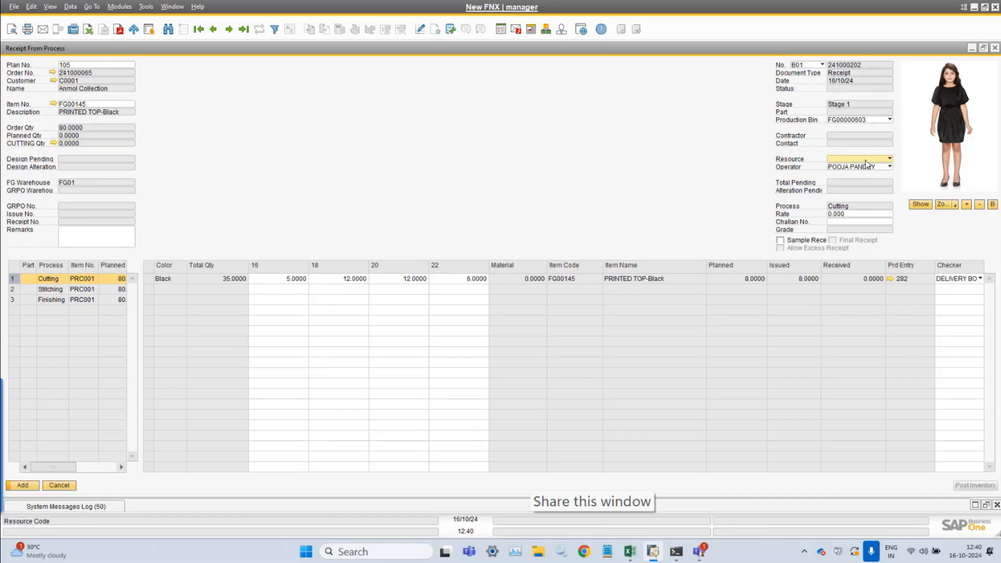
left_click(119, 6)
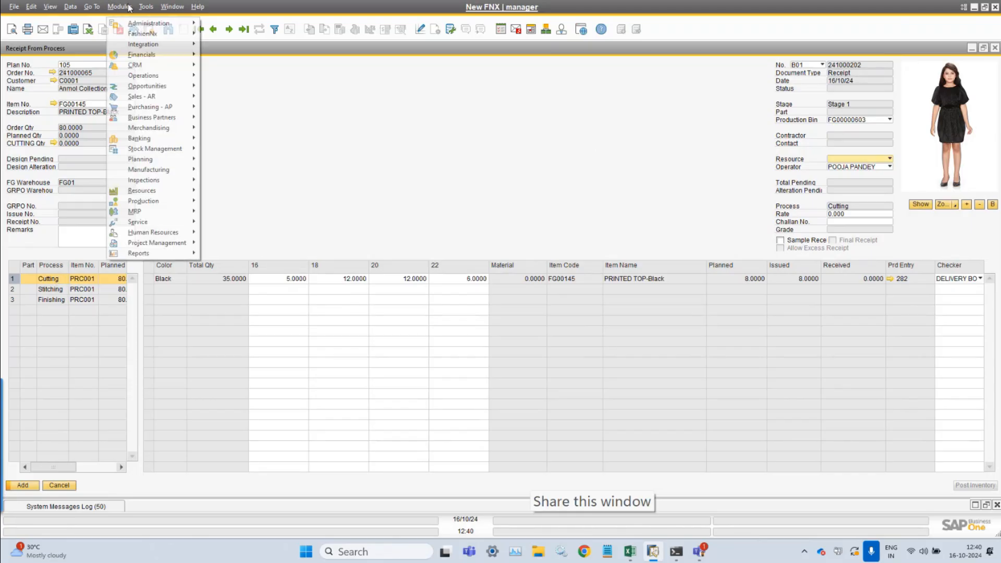
mouse_move(146, 6)
left_click(645, 137)
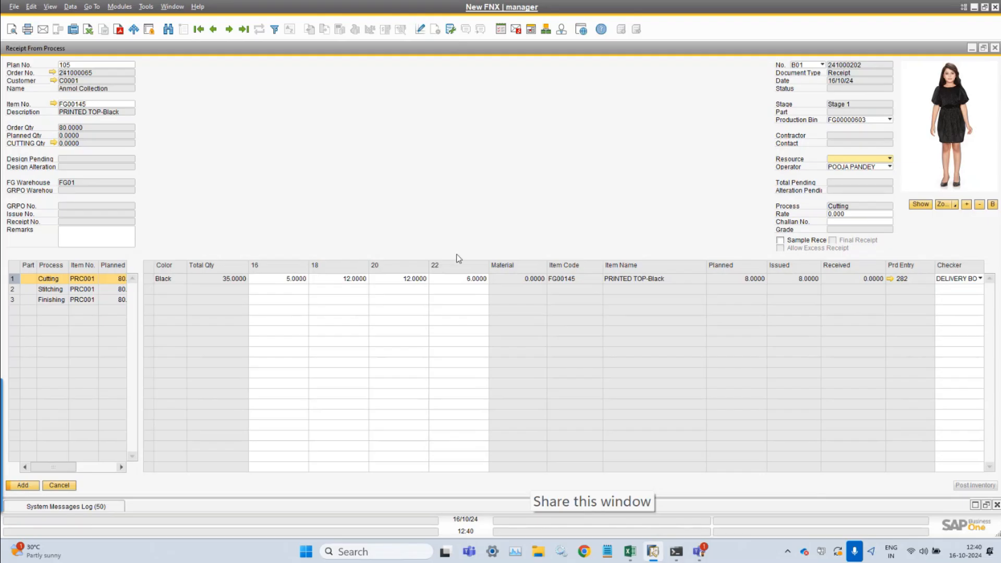
Add the Cutting receipt document and review plan 105's recorded transactions and routing quantities
left_click(23, 486)
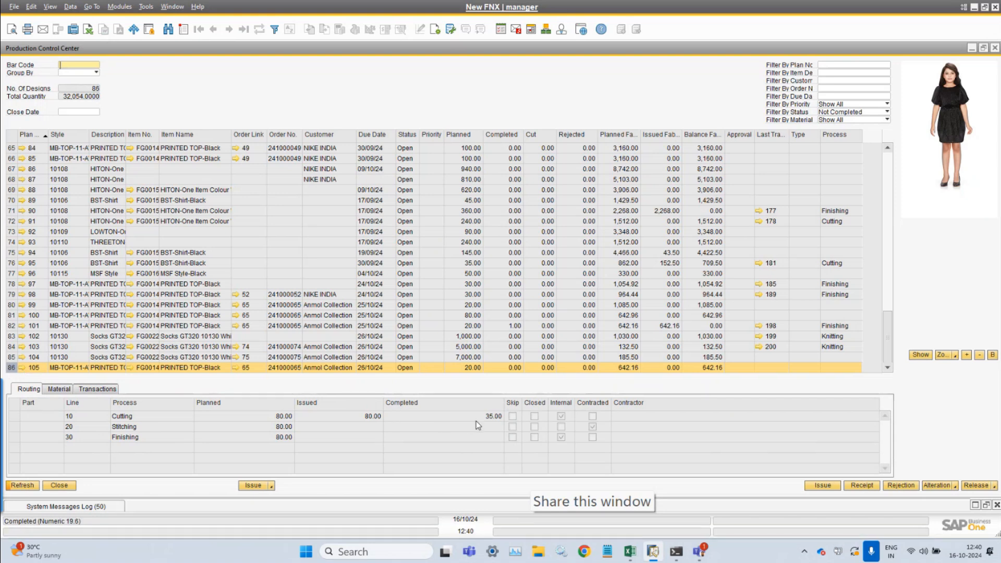
left_click(98, 389)
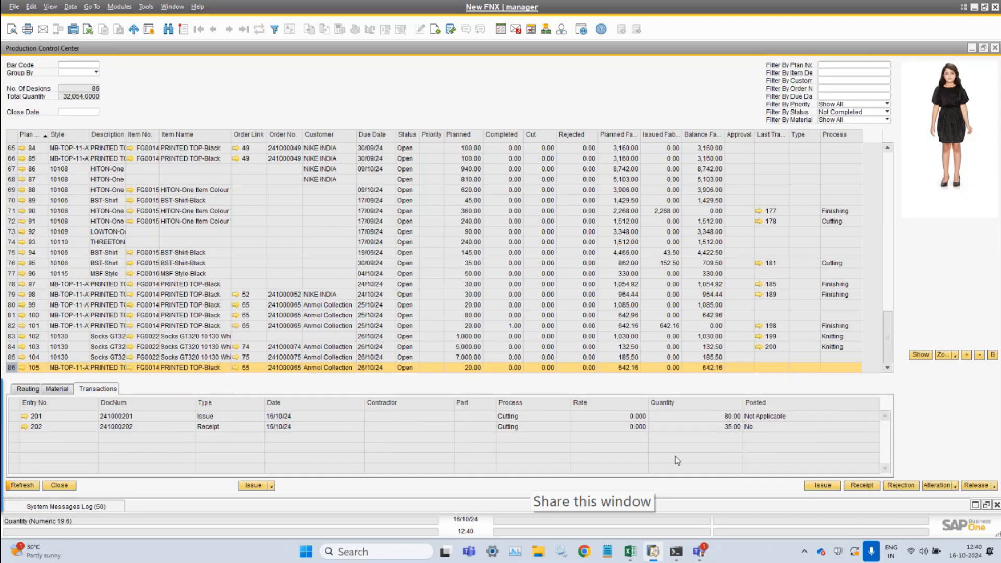
left_click(22, 392)
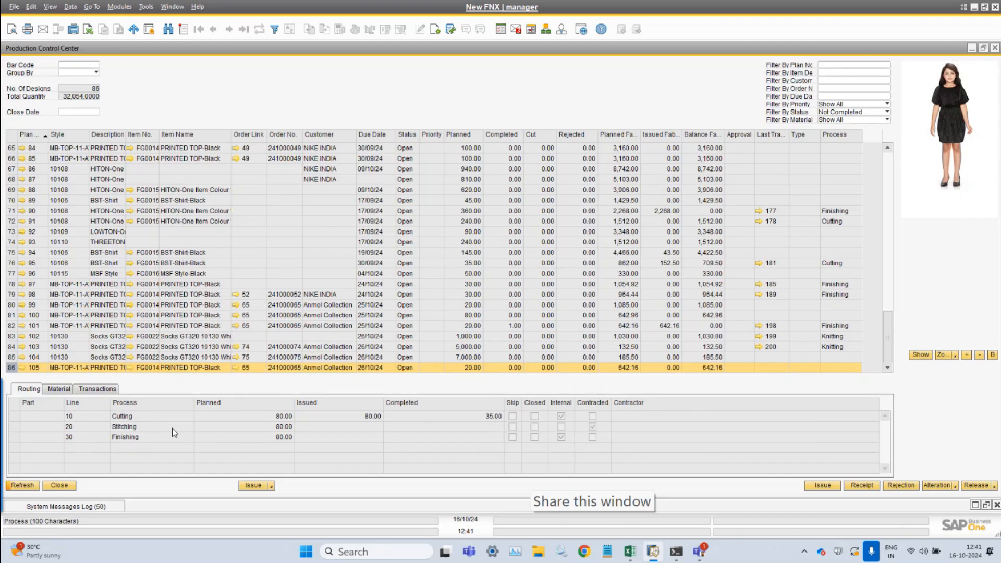
Start an Issue To Process document for plan 105's Stitching process with production bin FG00000603
left_click(828, 487)
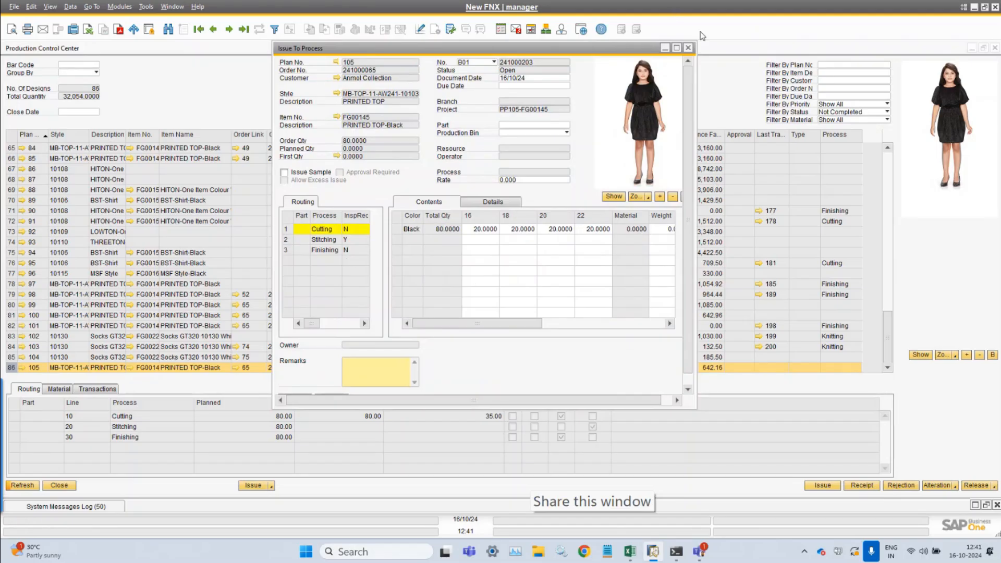
left_click(677, 48)
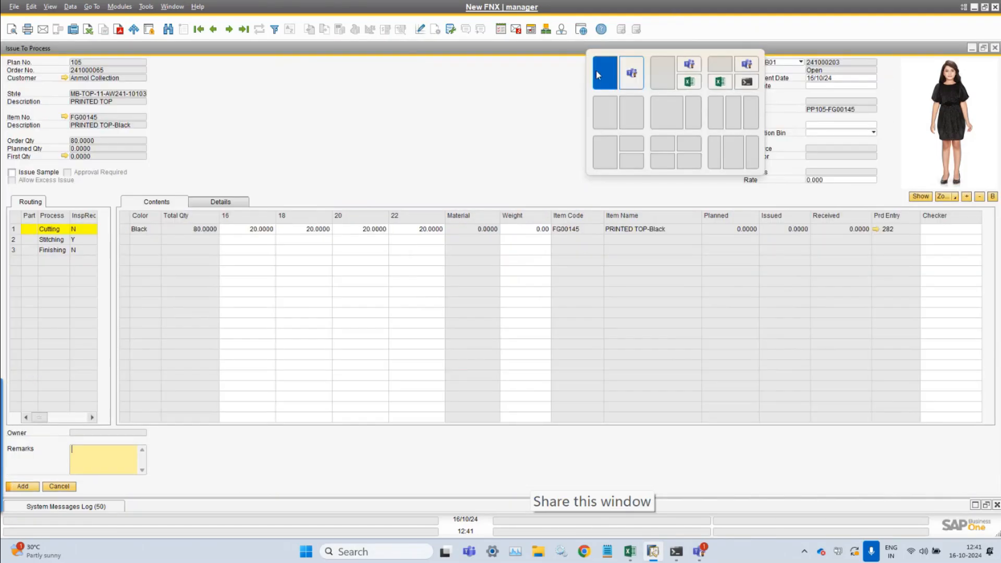
left_click(14, 240)
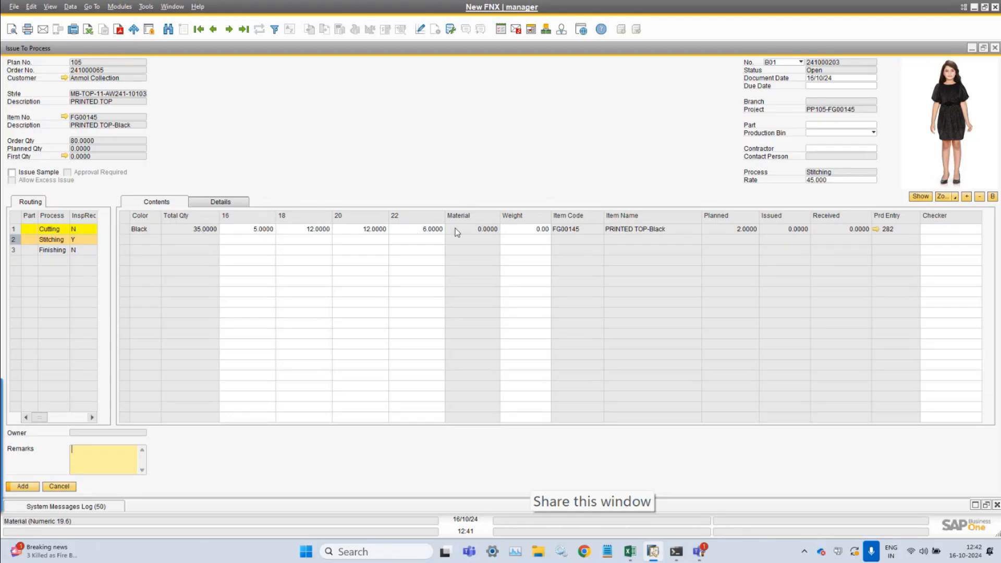
left_click(869, 135)
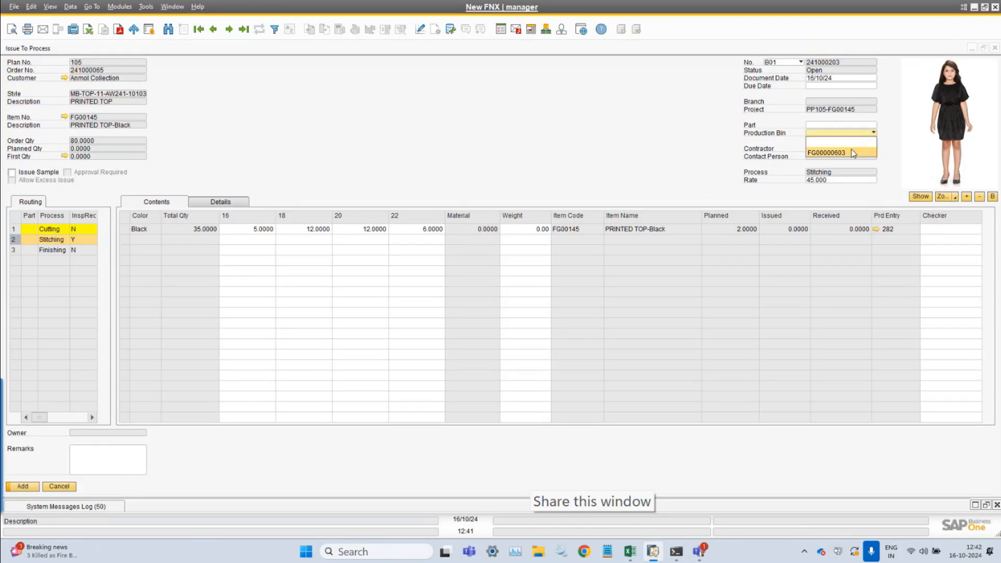
left_click(852, 151)
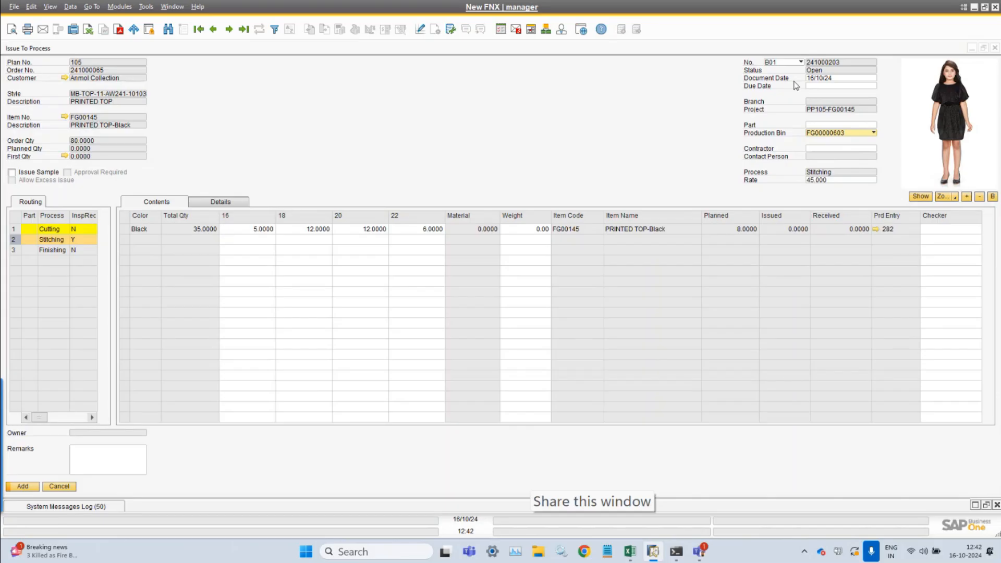
Set the Stitching issue's due date to 17/10/24
left_click(834, 86)
type("+")
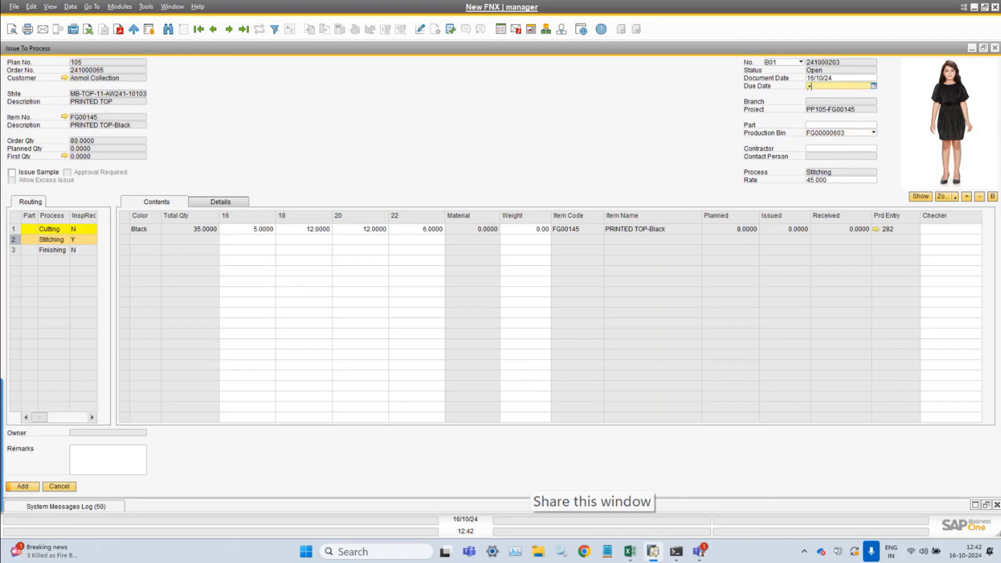
type("1")
key("Tab")
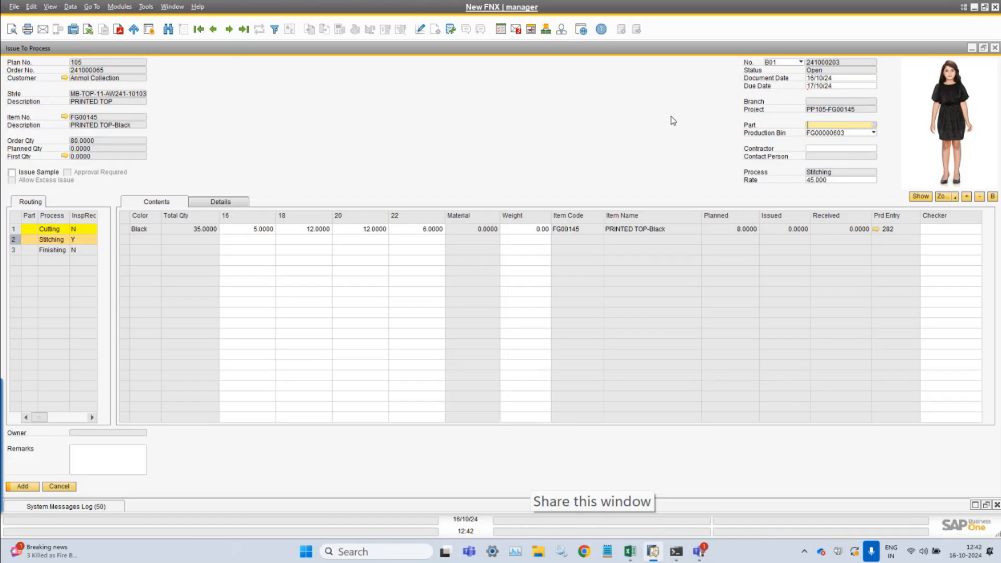
Assign an employee as checker on the Black line and reselect Stitching as the process to issue
left_click(937, 230)
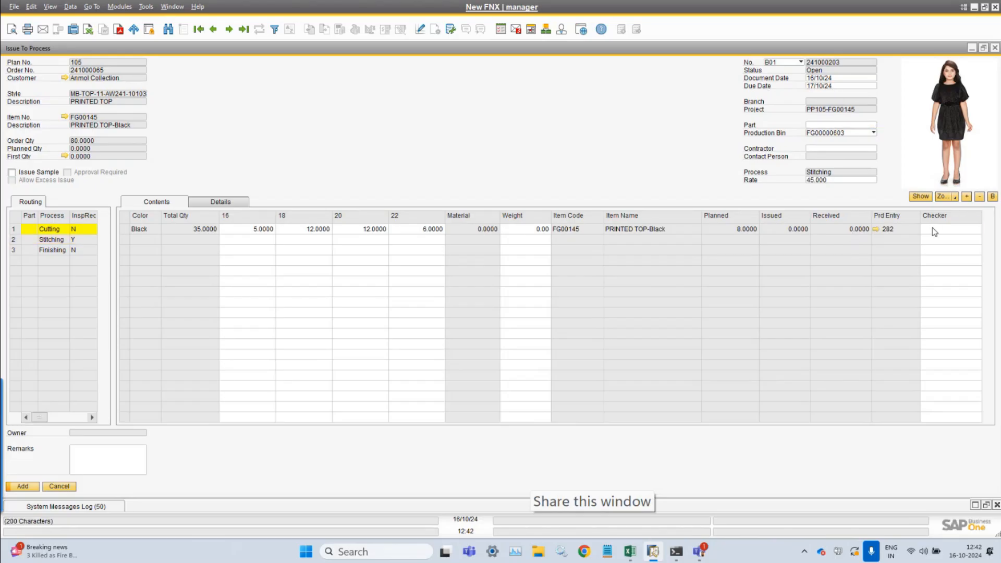
key("Tab")
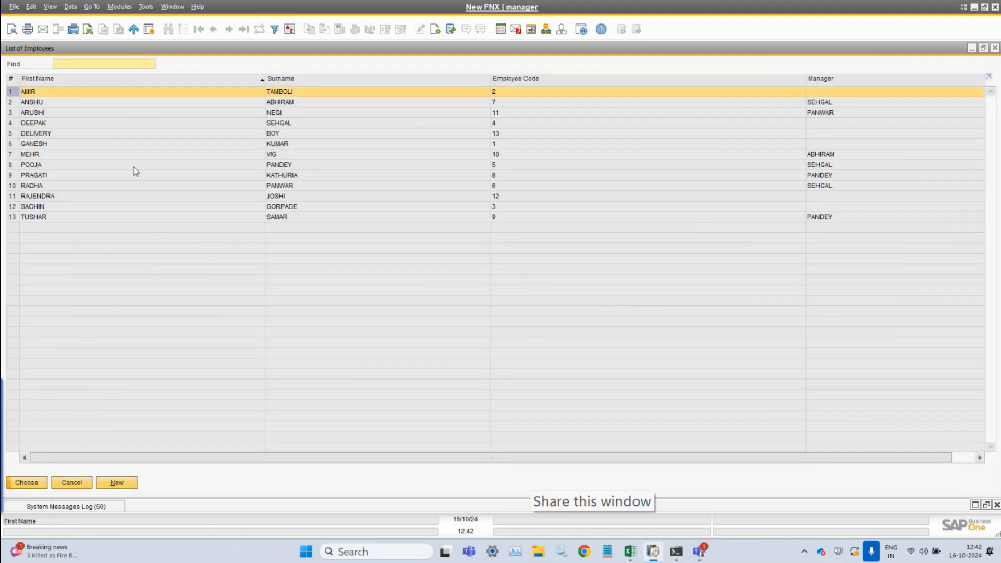
left_click(134, 167)
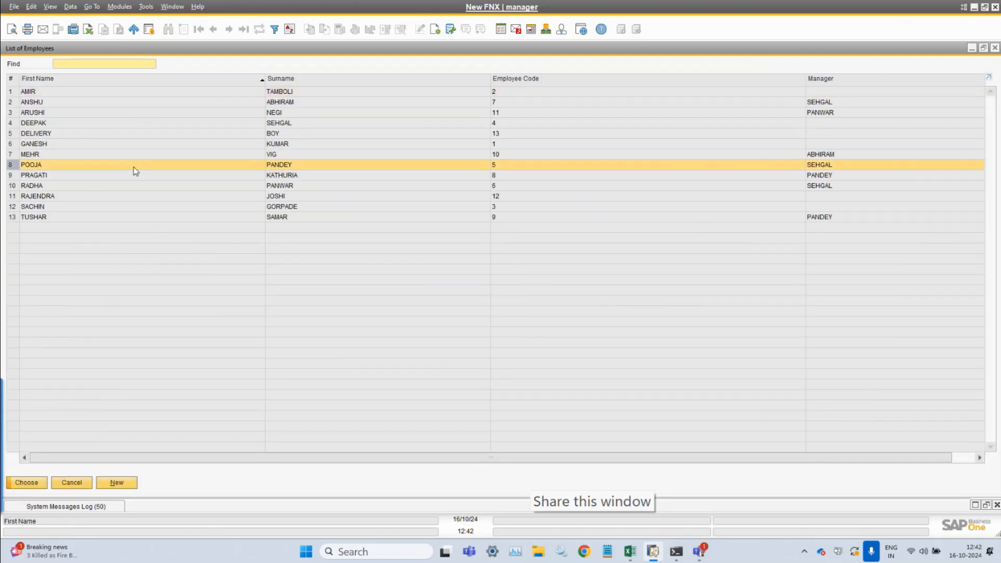
double_click(129, 171)
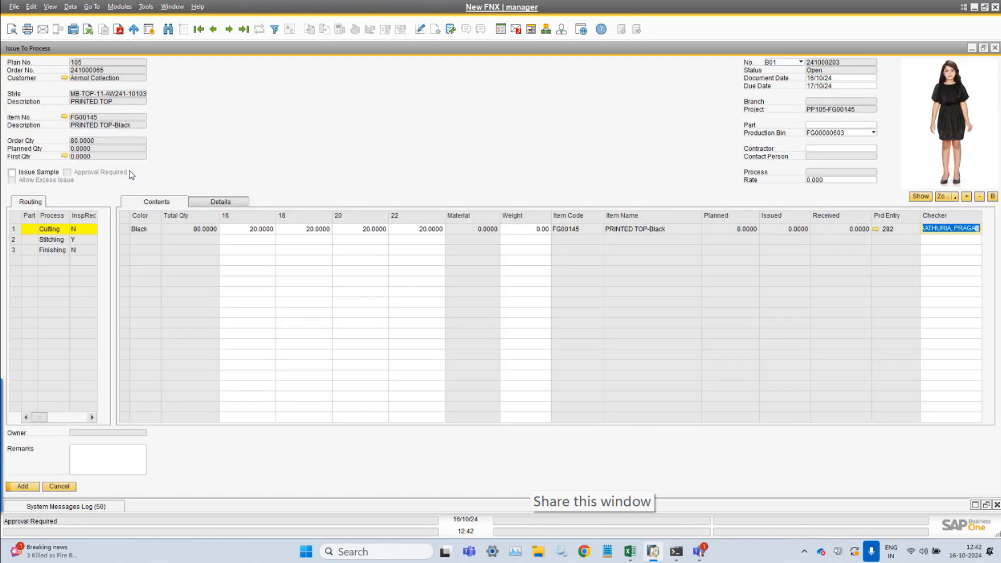
left_click(19, 237)
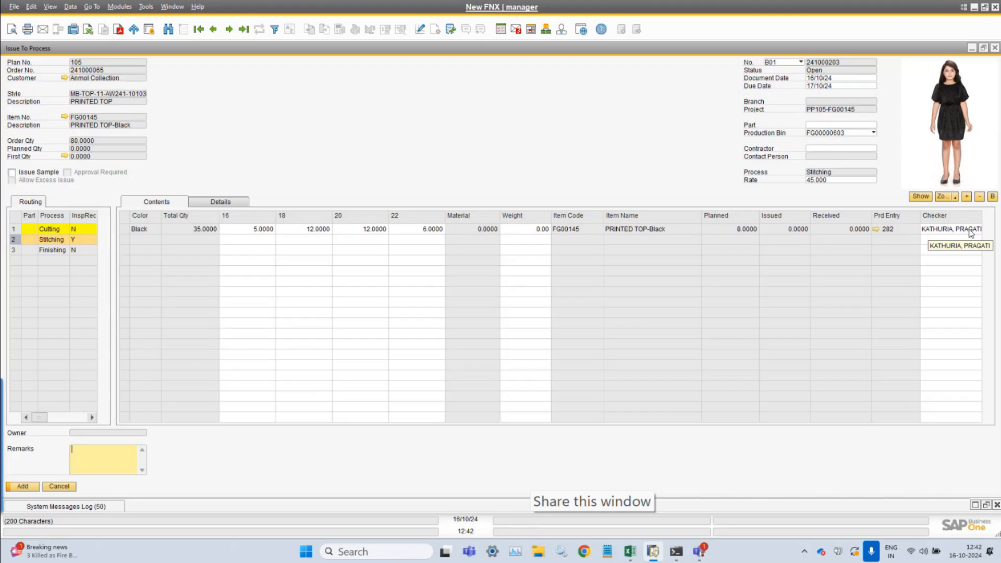
Make the challan number required during production entry in the Stitching operation's master record and save it
left_click(120, 7)
mouse_move(152, 33)
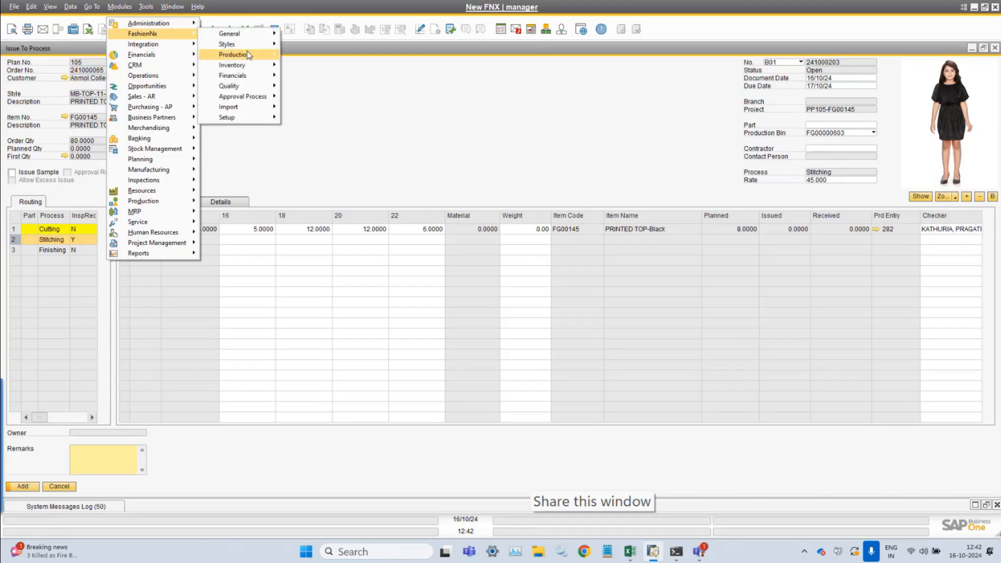
mouse_move(248, 55)
left_click(304, 65)
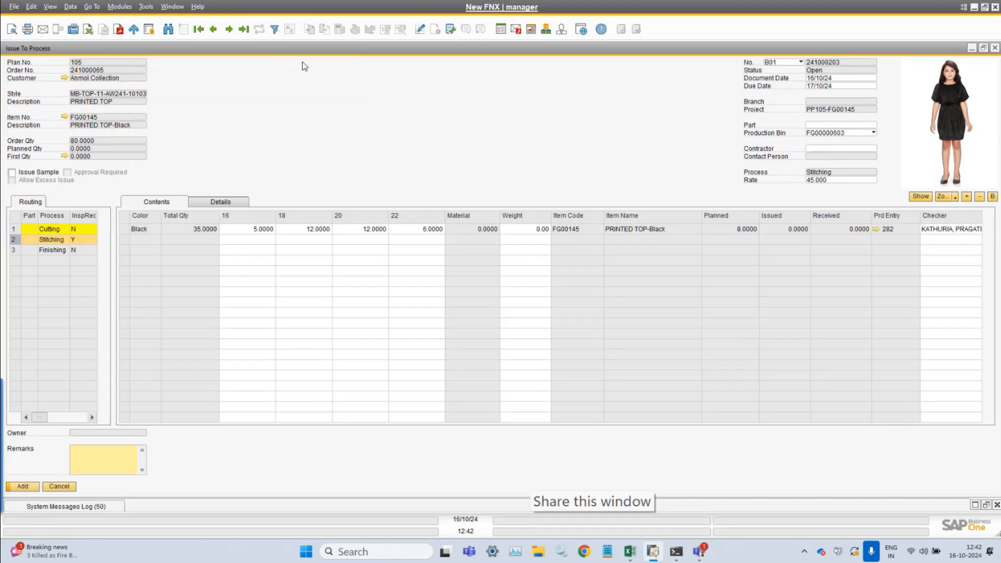
key("ctrl+Page_Down")
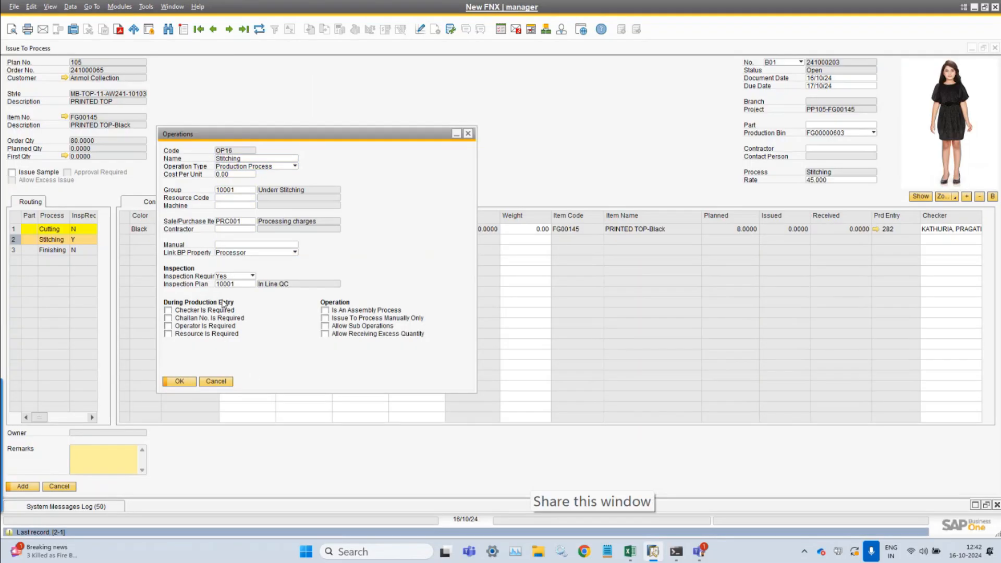
left_click(200, 320)
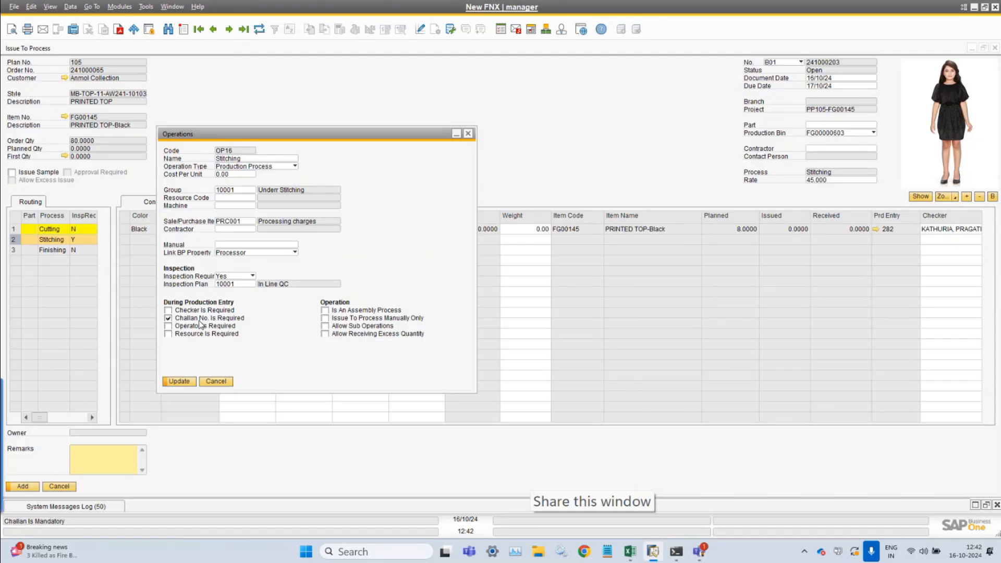
left_click(179, 381)
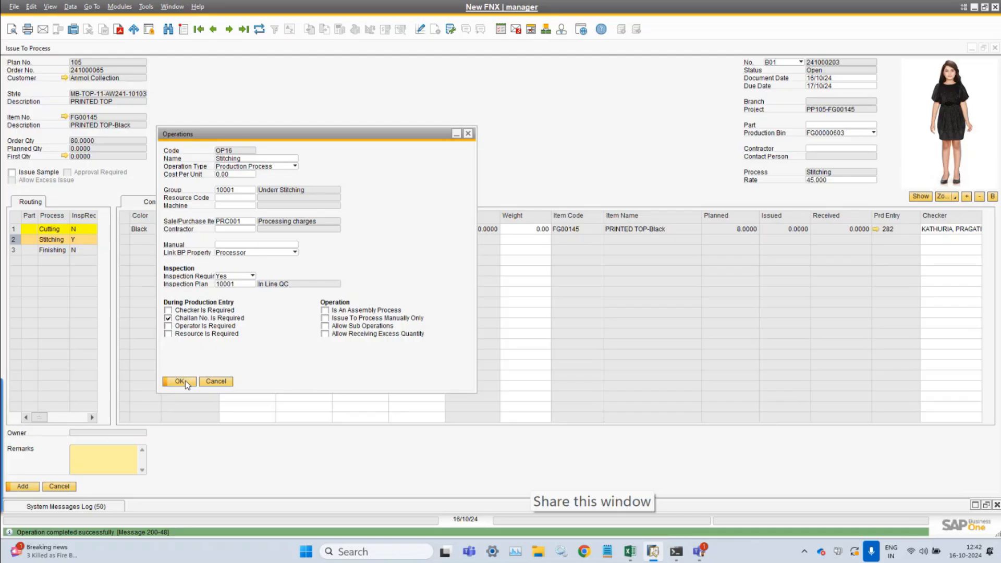
left_click(185, 381)
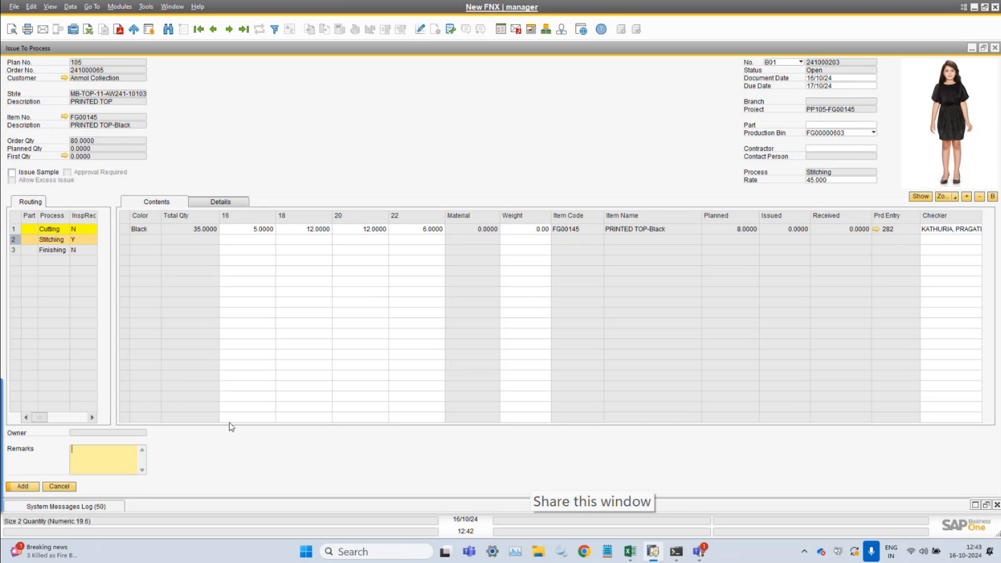
Try to add the Stitching issue document without a contractor, and go to its Contractor field
left_click(23, 489)
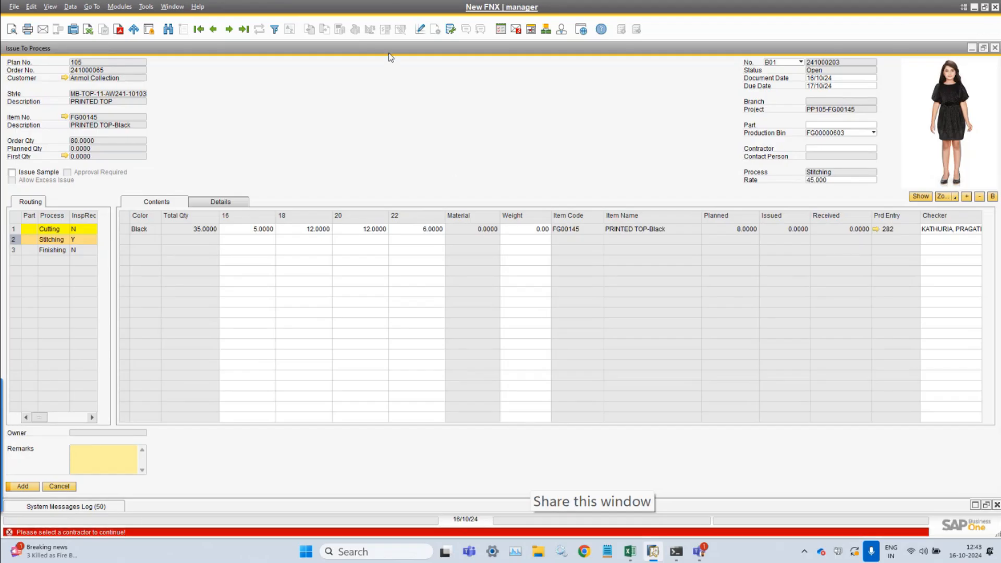
left_click(854, 151)
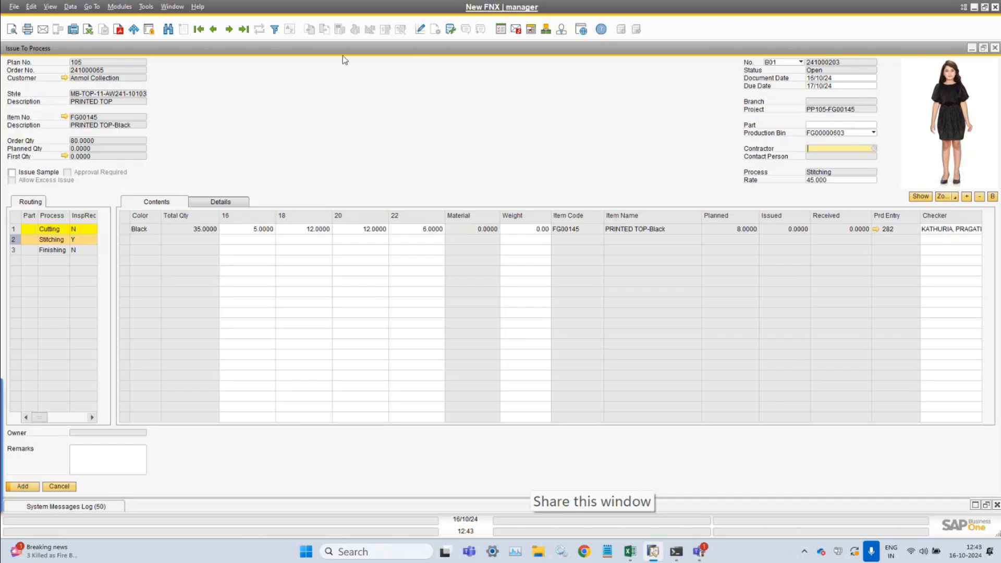
Examine Stitching's Contracted setting in plan 105's routing and in its Production Plan, and return to the open Stitching issue
double_click(268, 51)
left_click_drag(329, 88, 798, 39)
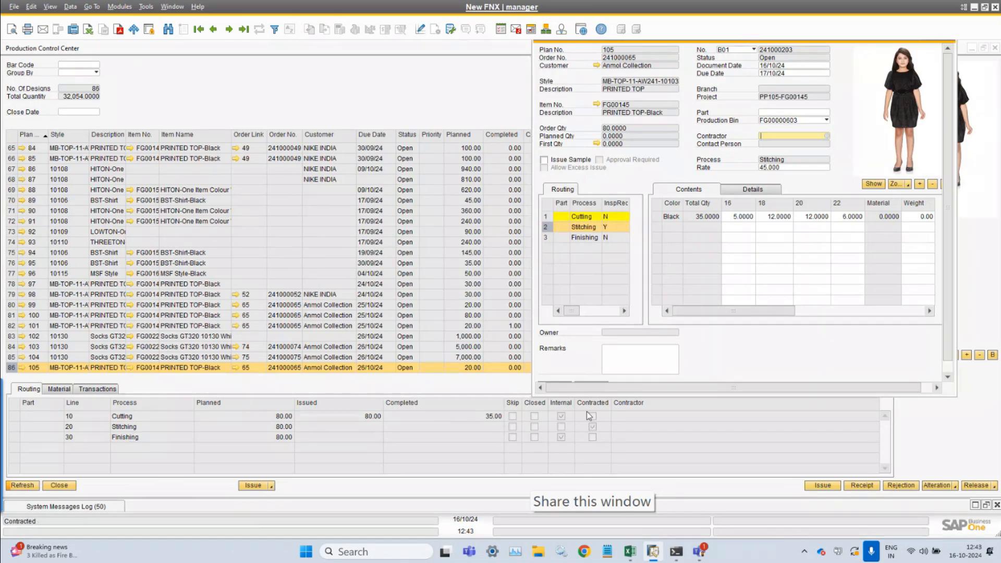
left_click(593, 428)
left_click(24, 370)
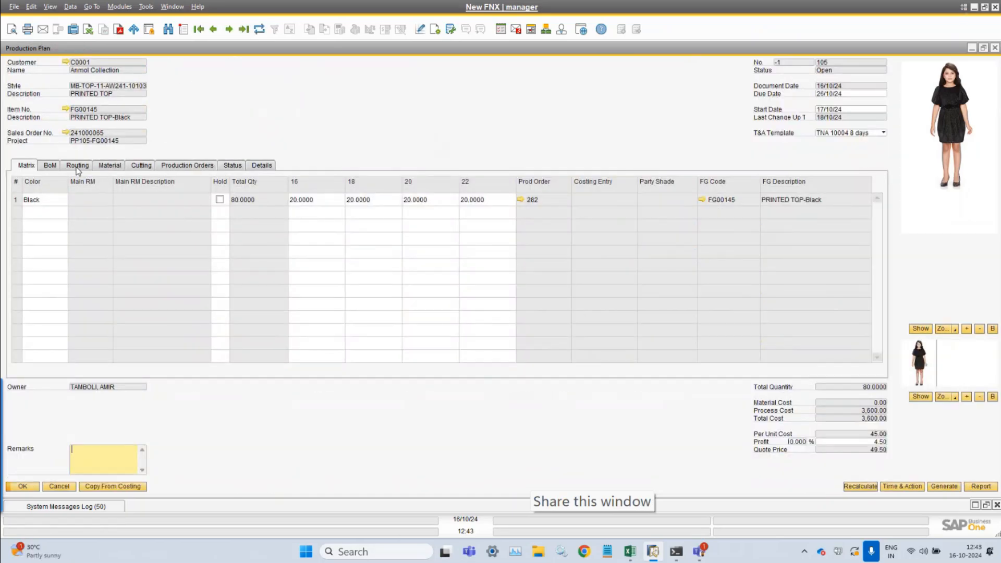
left_click(77, 166)
left_click_drag(362, 359, 613, 357)
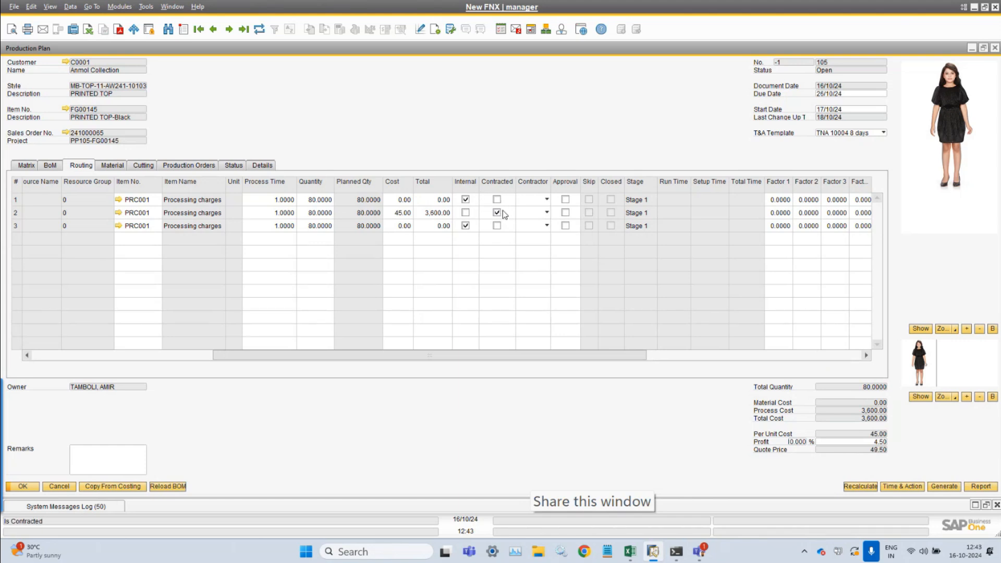
left_click(31, 487)
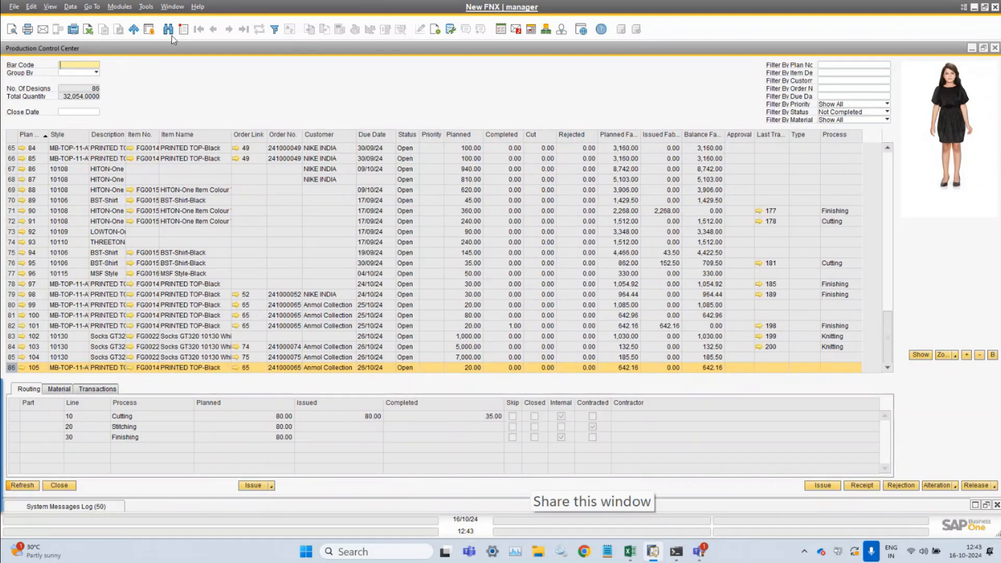
left_click(172, 7)
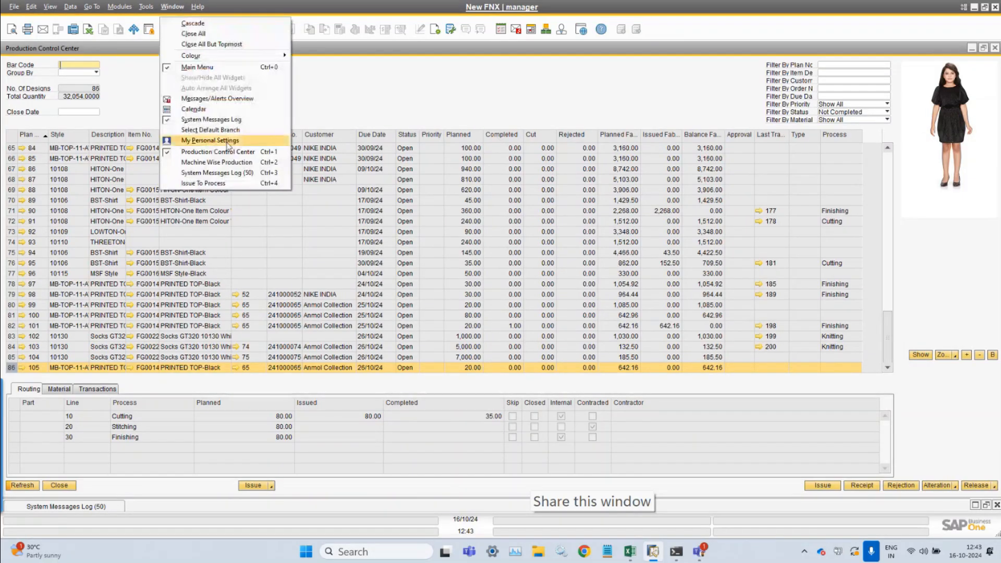
left_click(231, 187)
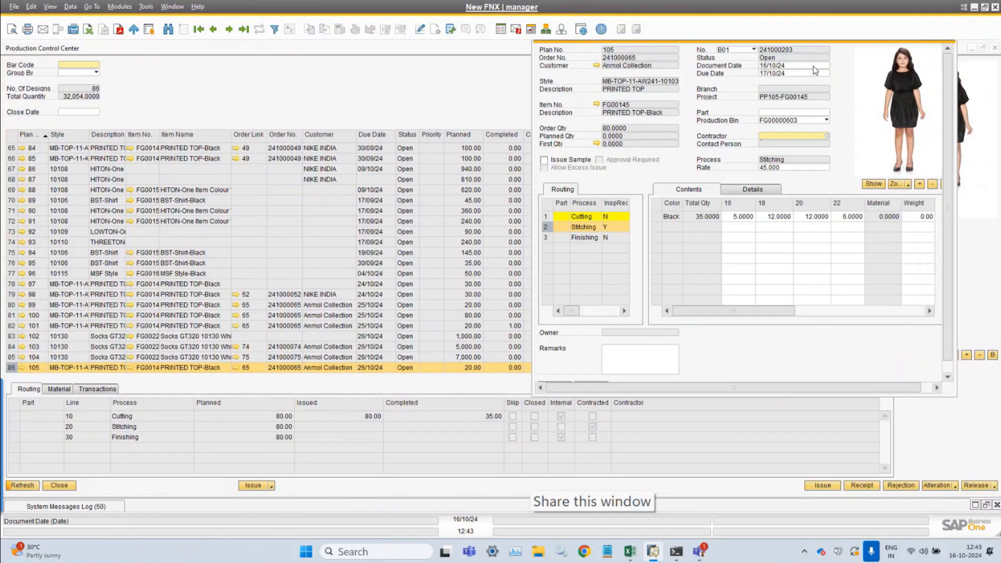
Enlarge the Issue To Process form and assign Shree Enterprise UP as the Stitching issue's contractor
left_click_drag(796, 40, 796, 55)
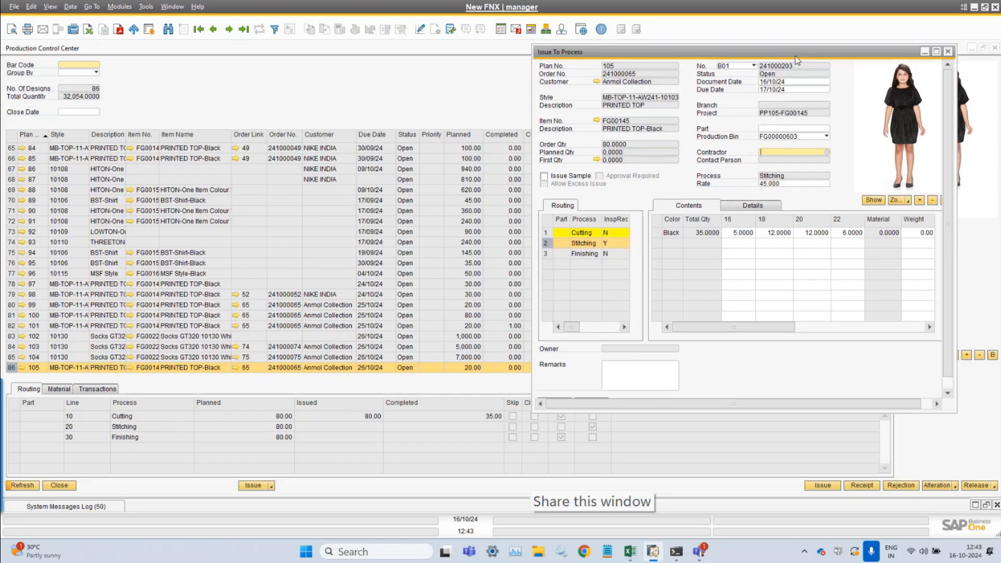
double_click(796, 55)
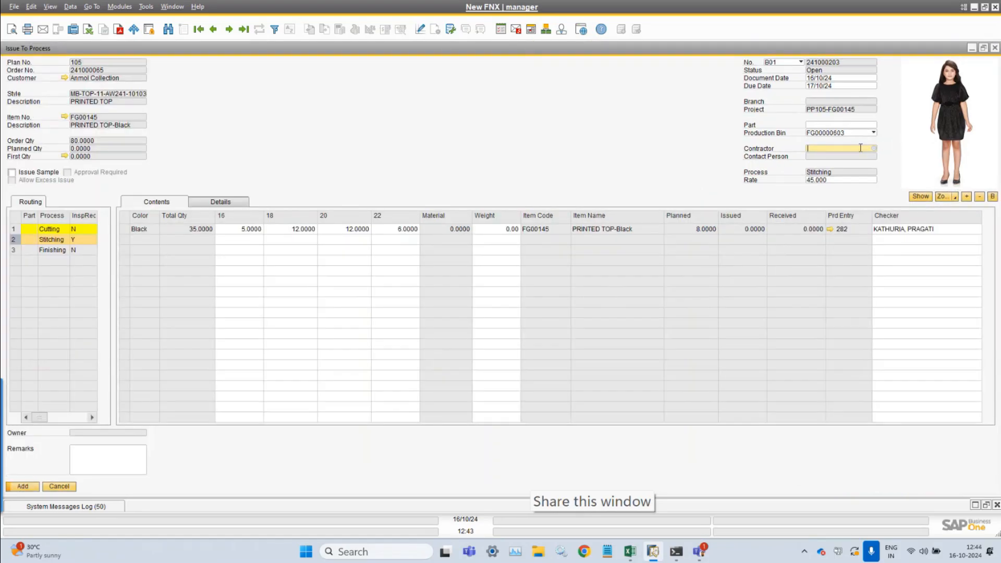
key("Tab")
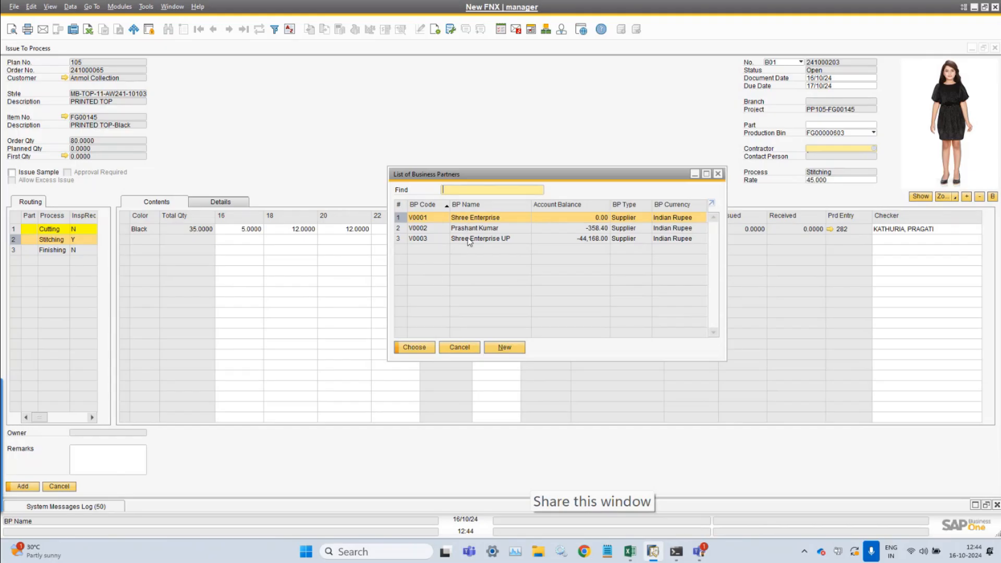
left_click(496, 239)
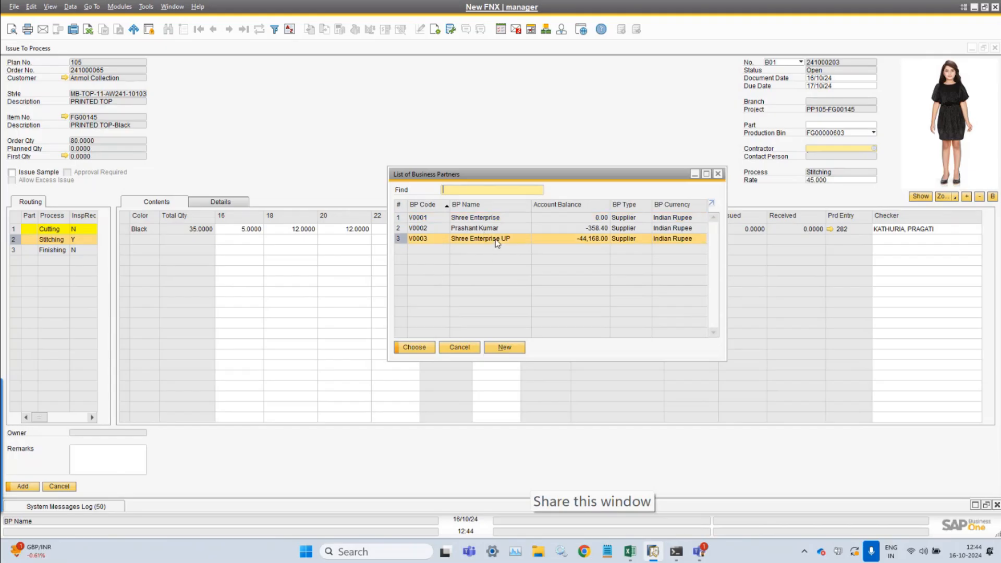
left_click(416, 348)
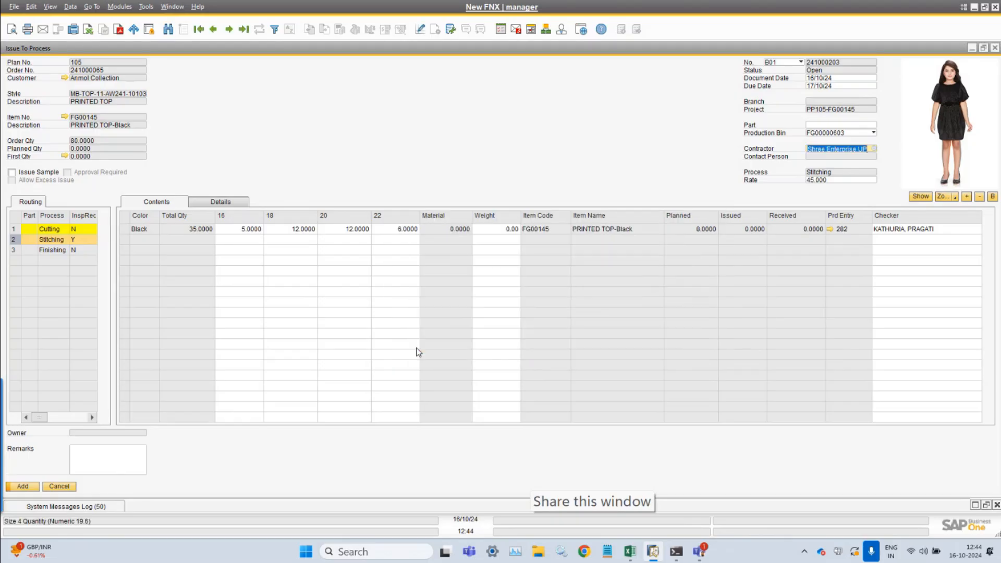
Check the Stitching process rate, add the issue document and agree to create it without a sample
left_click(837, 180)
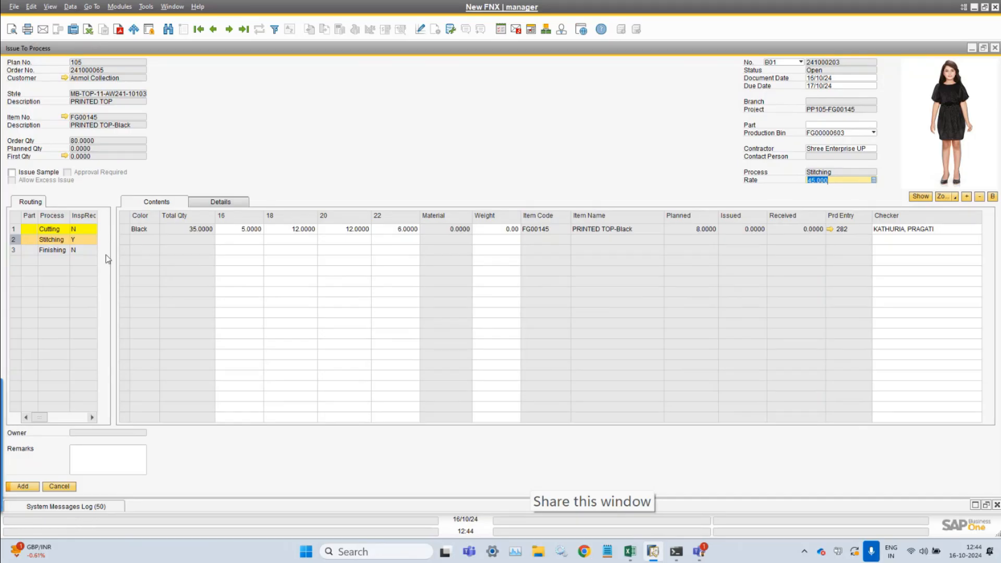
left_click(836, 181)
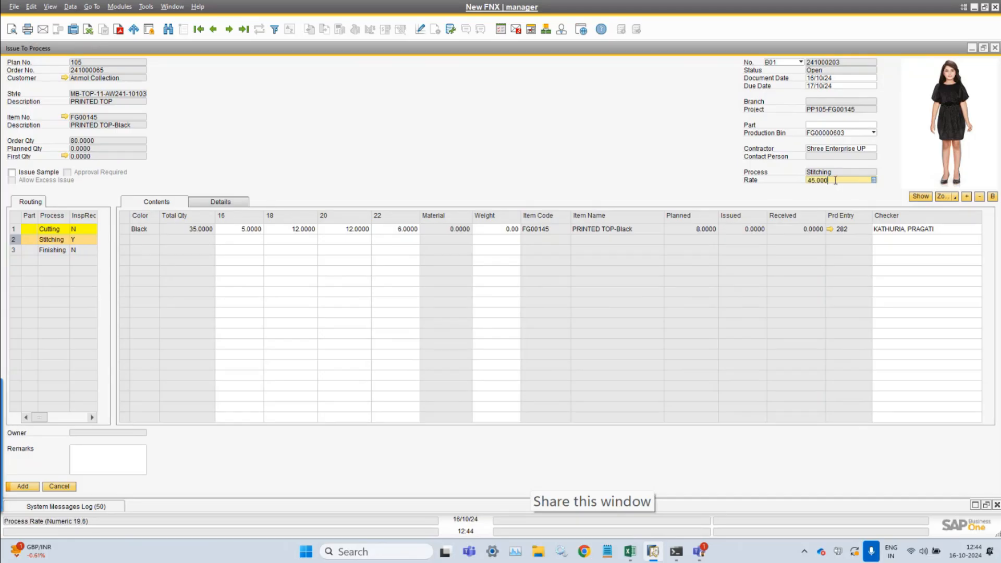
double_click(836, 181)
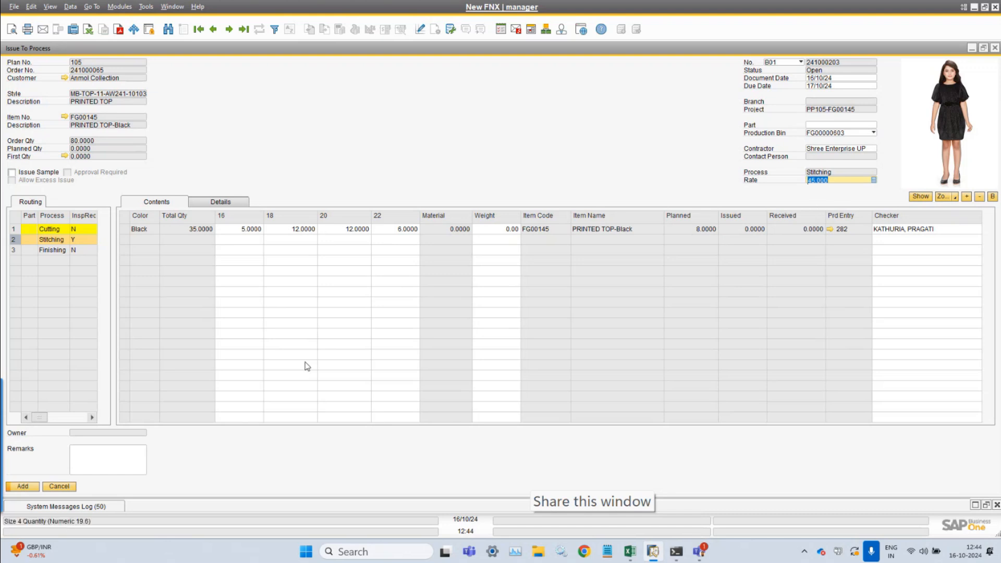
left_click(22, 487)
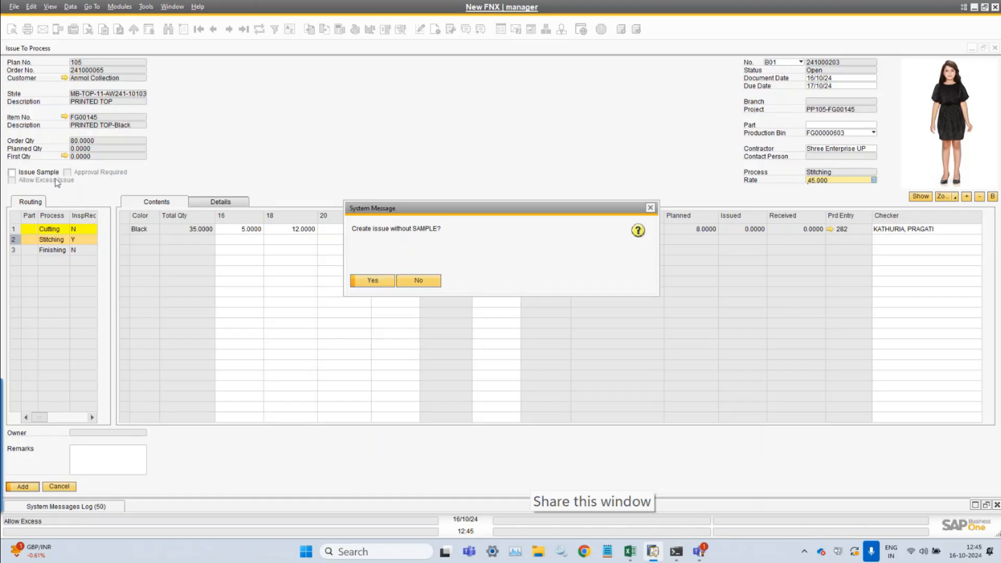
left_click(372, 282)
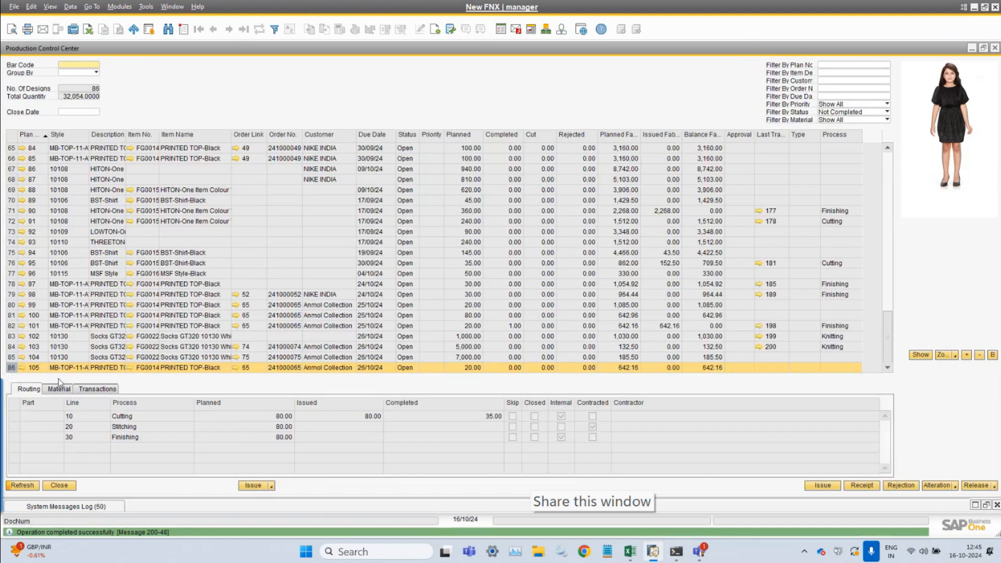
Reload plan 105's details and review its issued quantities in the routing and its list of transactions
left_click(10, 368)
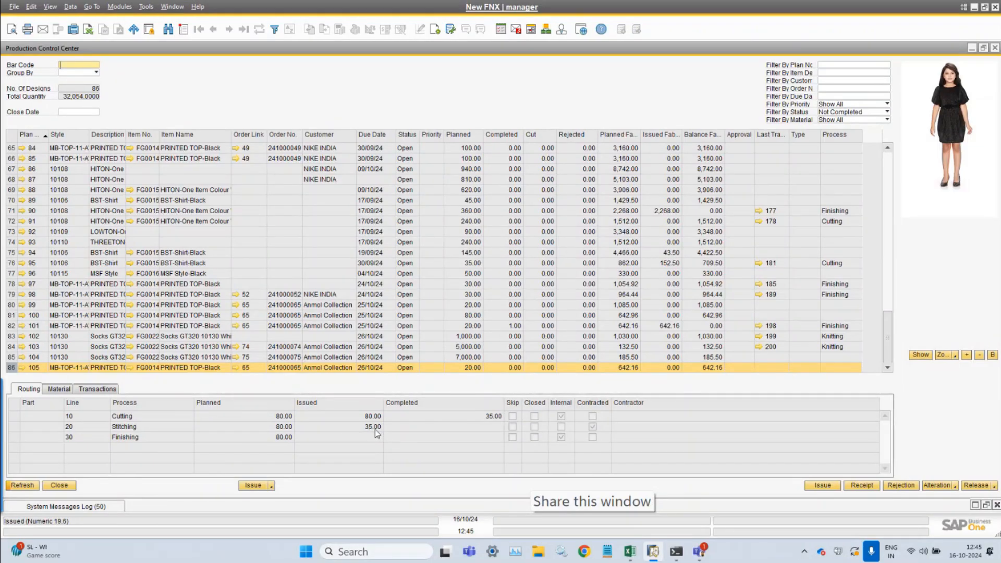
left_click(104, 390)
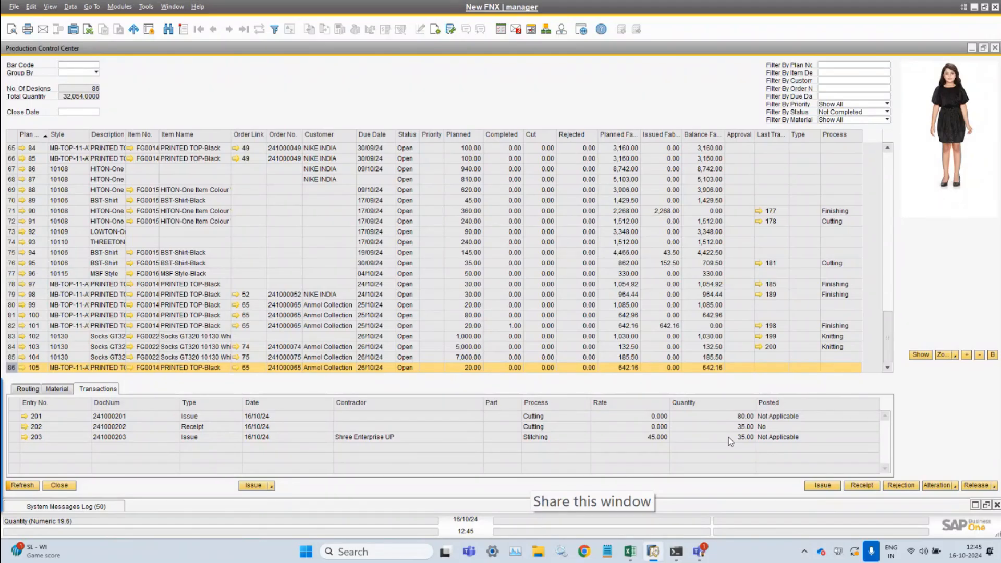
left_click(30, 391)
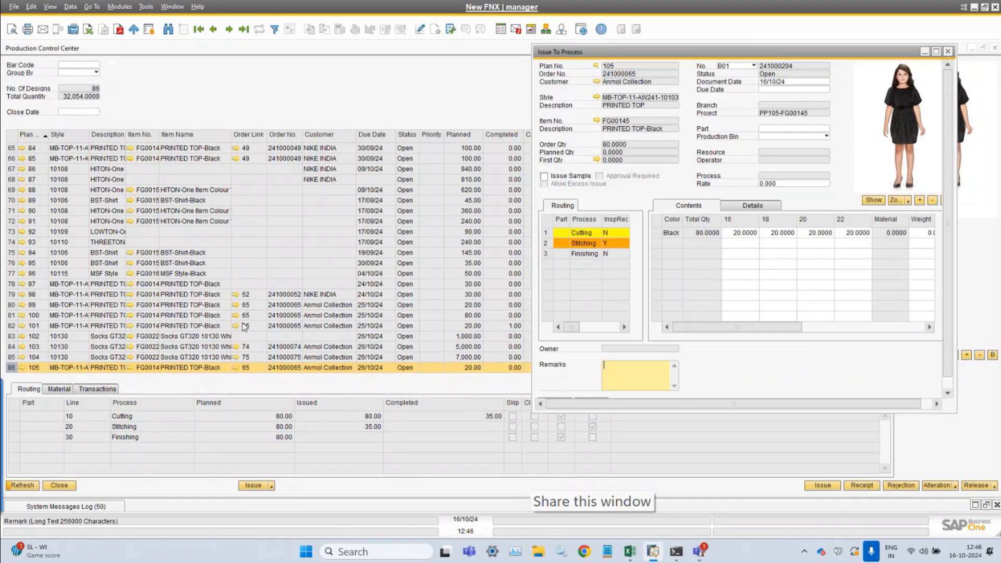
Check the quantity still available for Stitching in a new issue for plan 105, and close it without saving
double_click(603, 48)
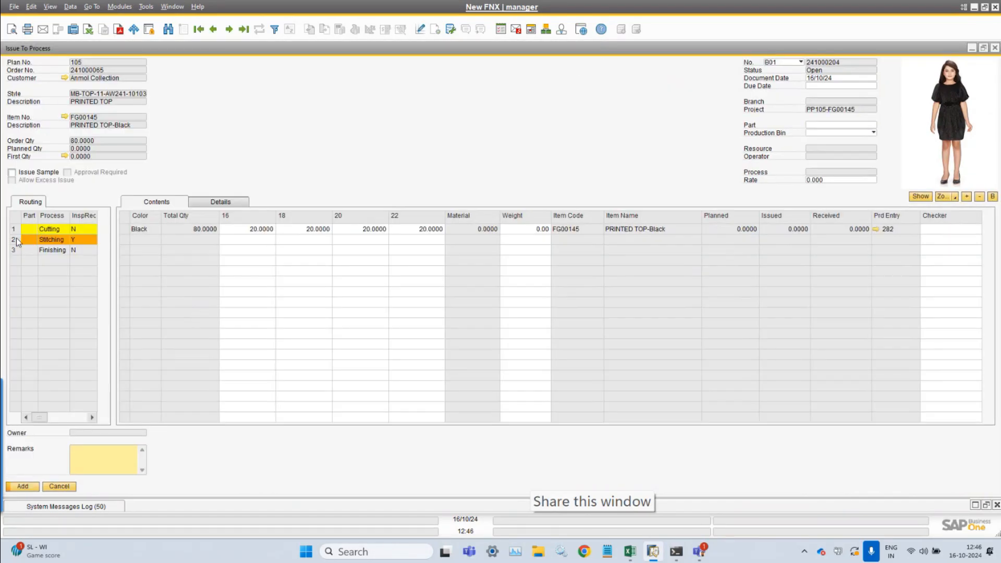
left_click(16, 240)
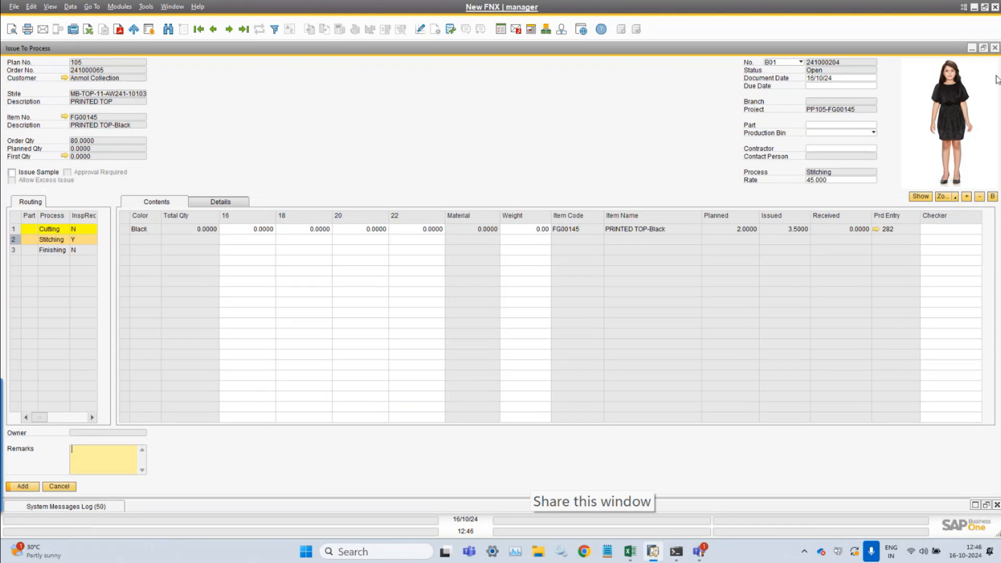
left_click(996, 49)
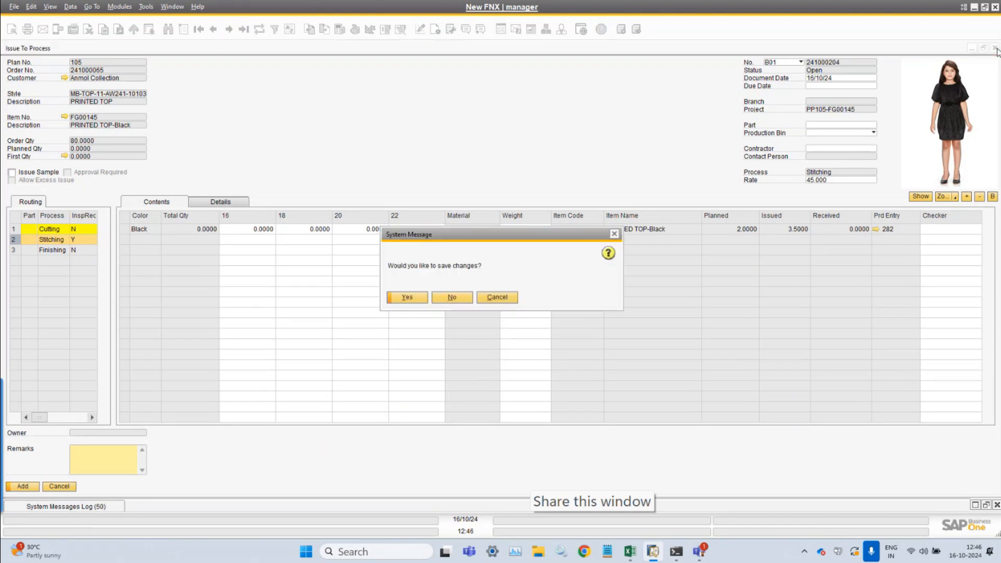
left_click(459, 293)
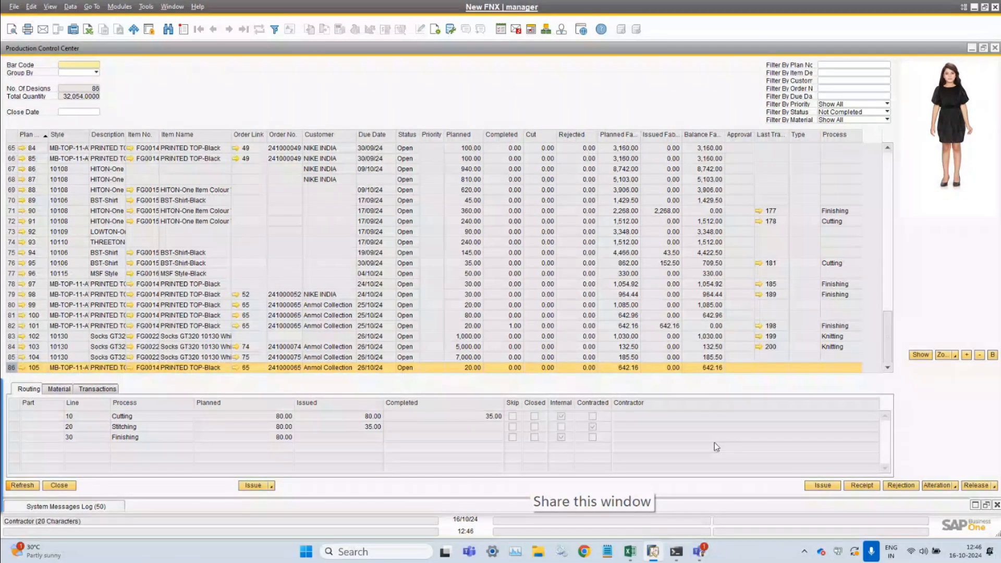
Start a new receipt from process for plan 105 and select Cutting as the process to receive
left_click(861, 486)
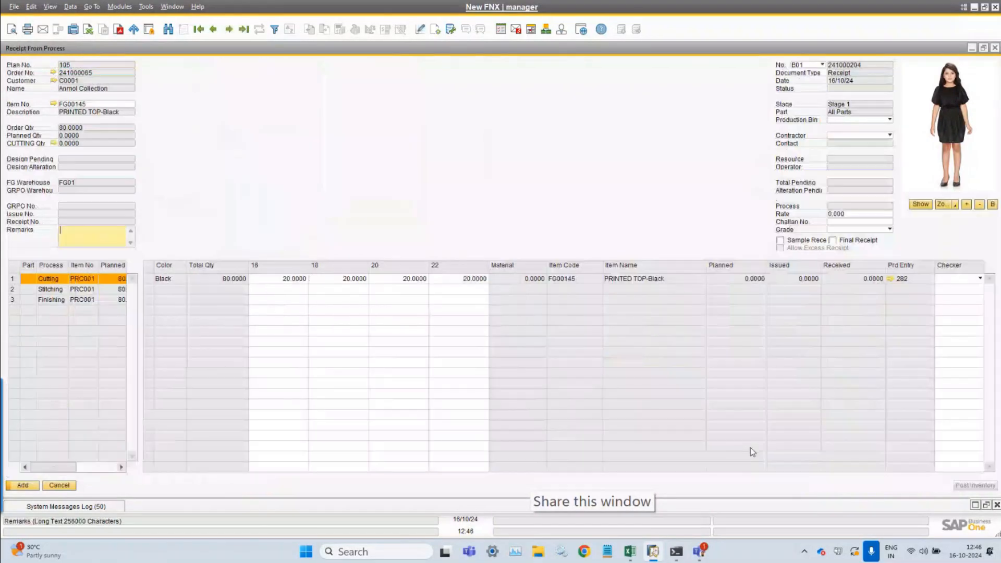
left_click(12, 277)
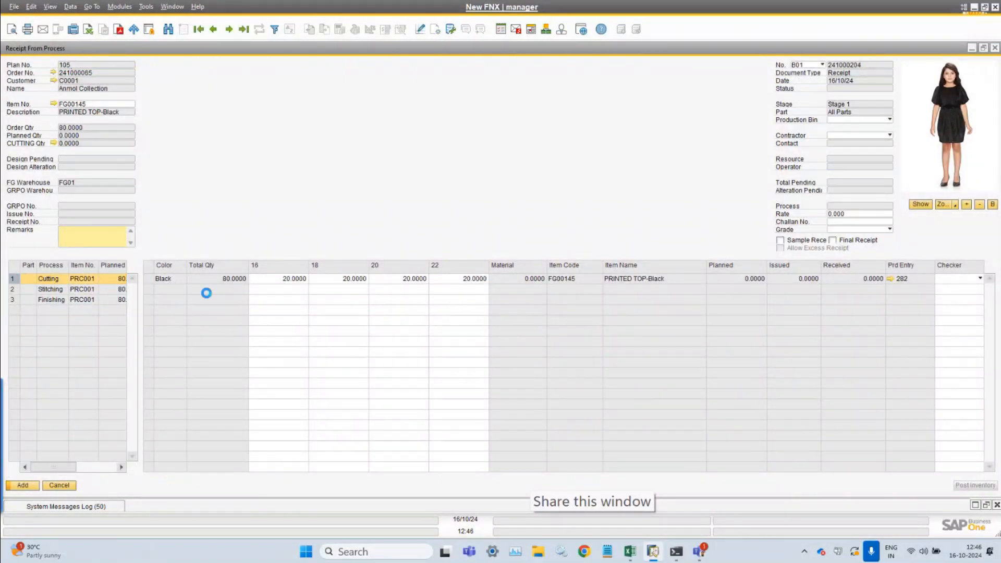
left_click(283, 279)
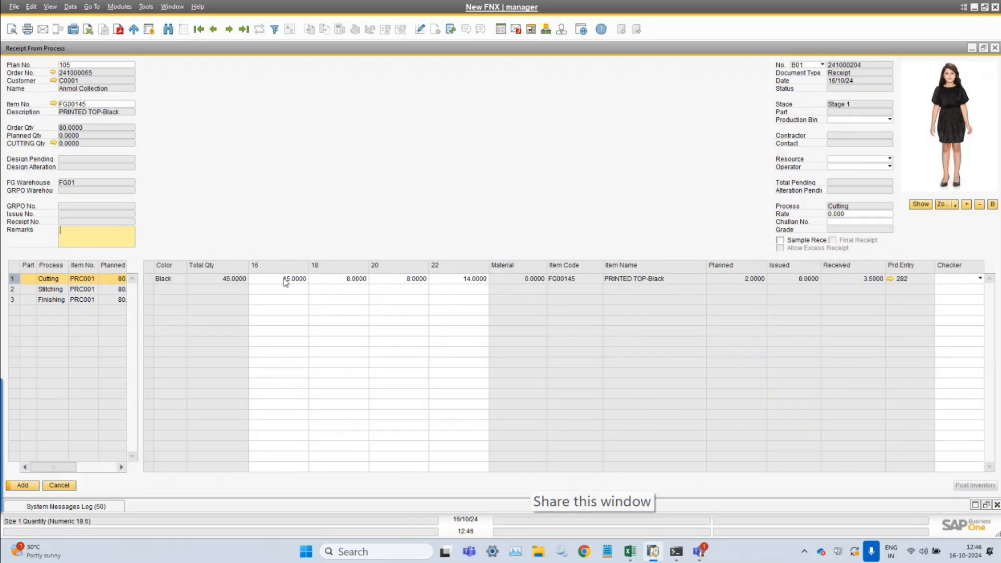
Try to limit the Black line's Cutting receipt to size 16 by setting sizes 18, 20 and 22 to 0
left_click(285, 280)
type("1")
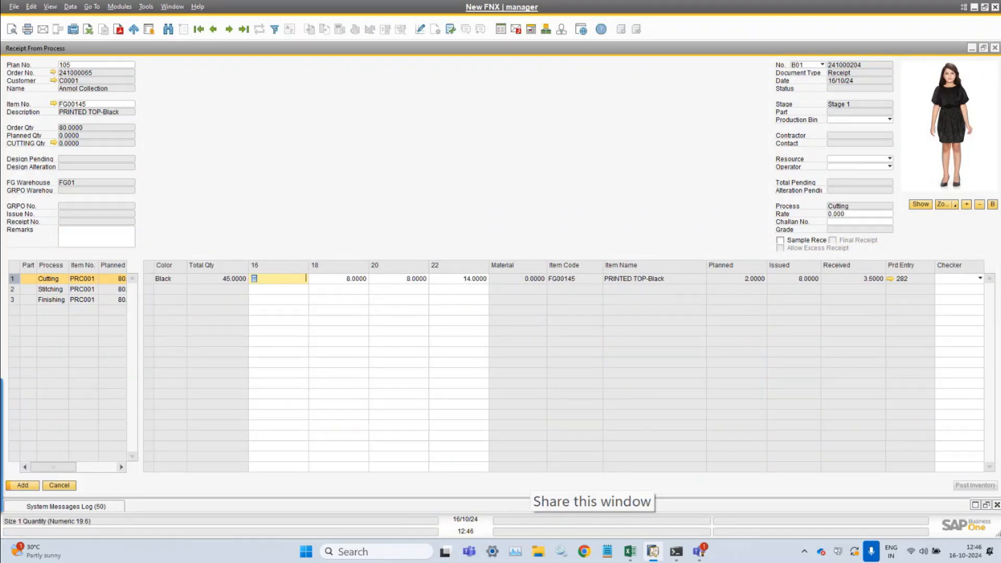
key("ctrl+z")
key("Tab")
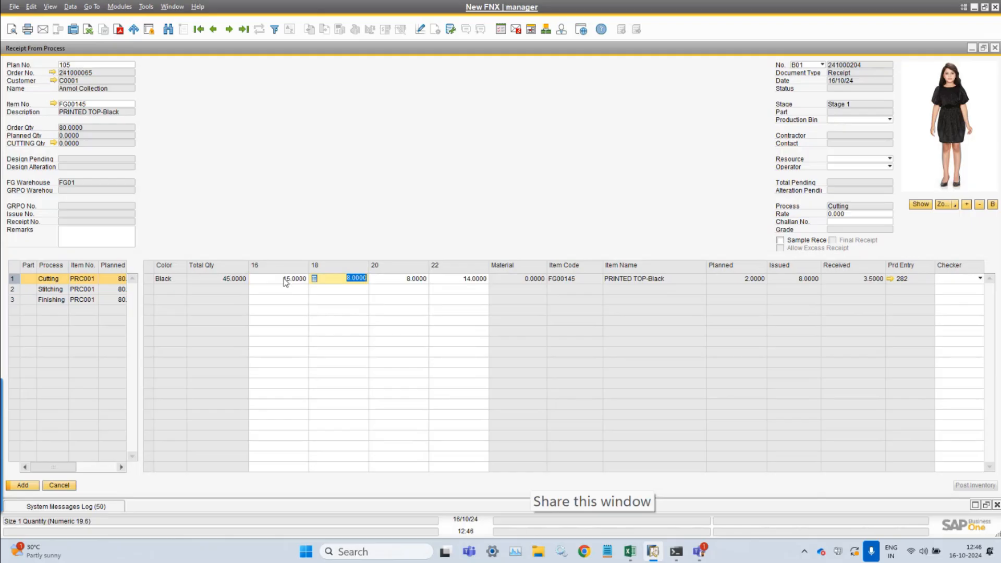
type("0")
key("Tab")
type("0")
key("Tab")
type("0")
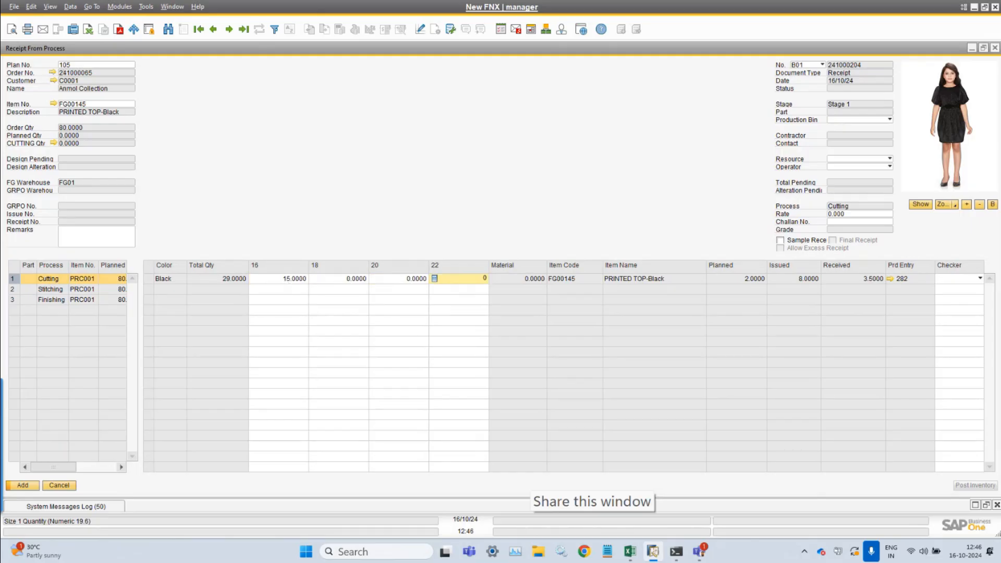
key("Tab")
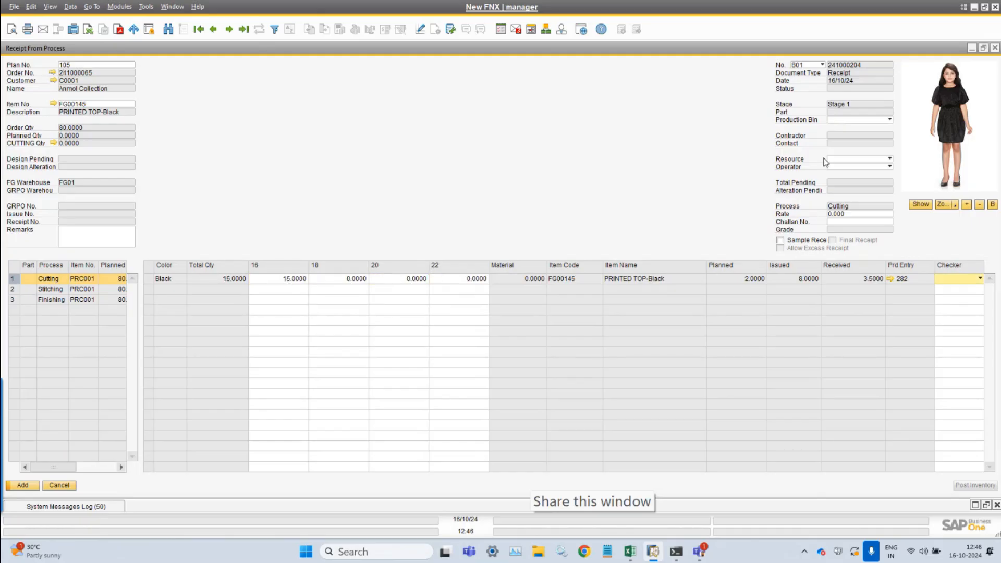
Complete the Cutting receipt with production bin FG00000603 and an employee as checker on the Black line, and add it
left_click(845, 124)
left_click(853, 141)
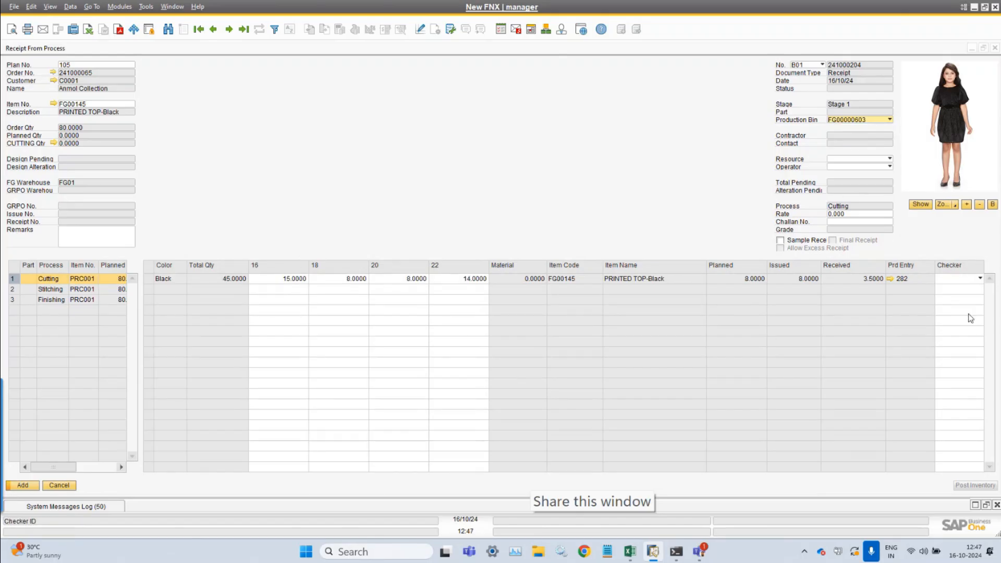
left_click(971, 279)
left_click(972, 361)
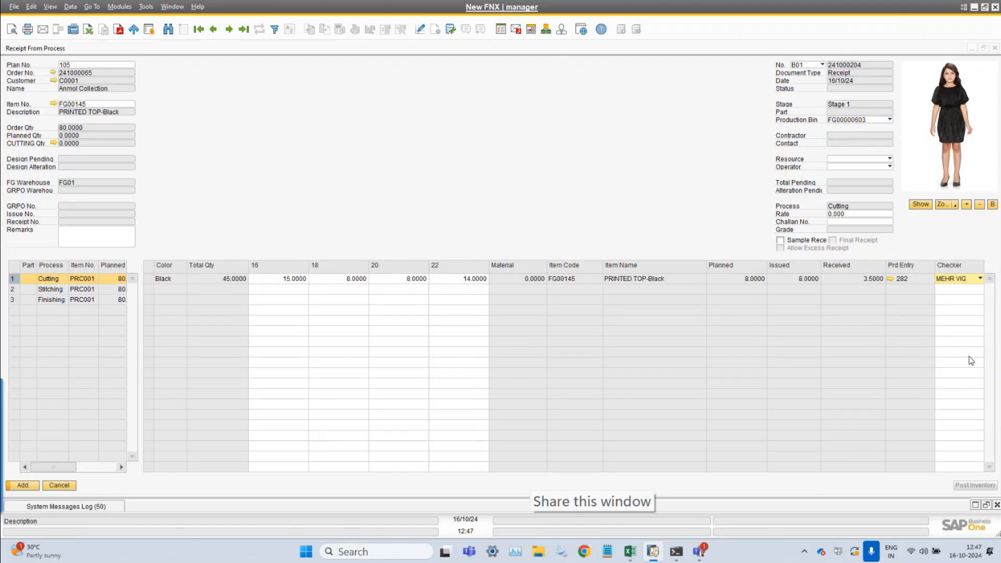
left_click(23, 485)
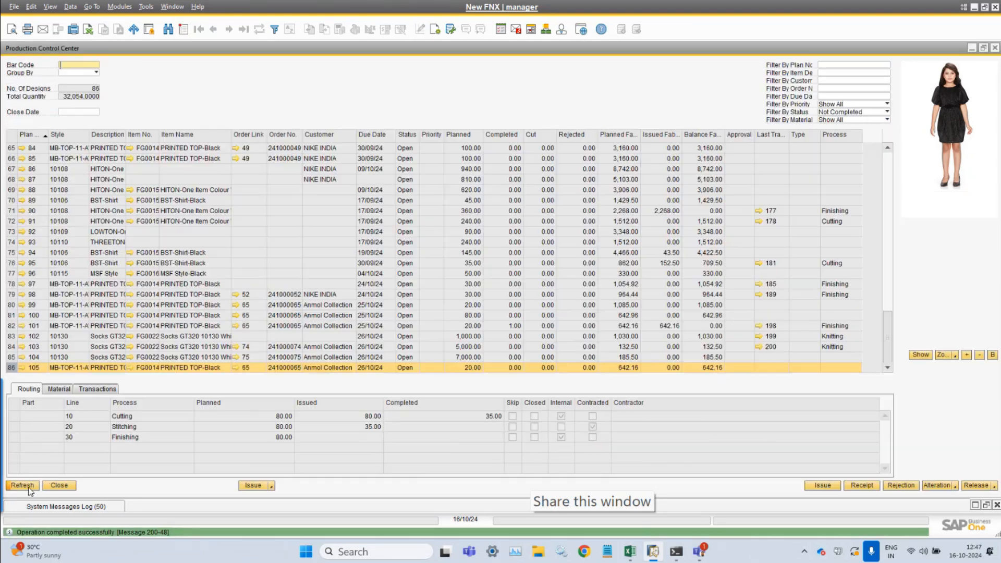
Reload plan 105's details and review its transactions and the completed quantities in its routing
left_click(12, 368)
left_click(110, 390)
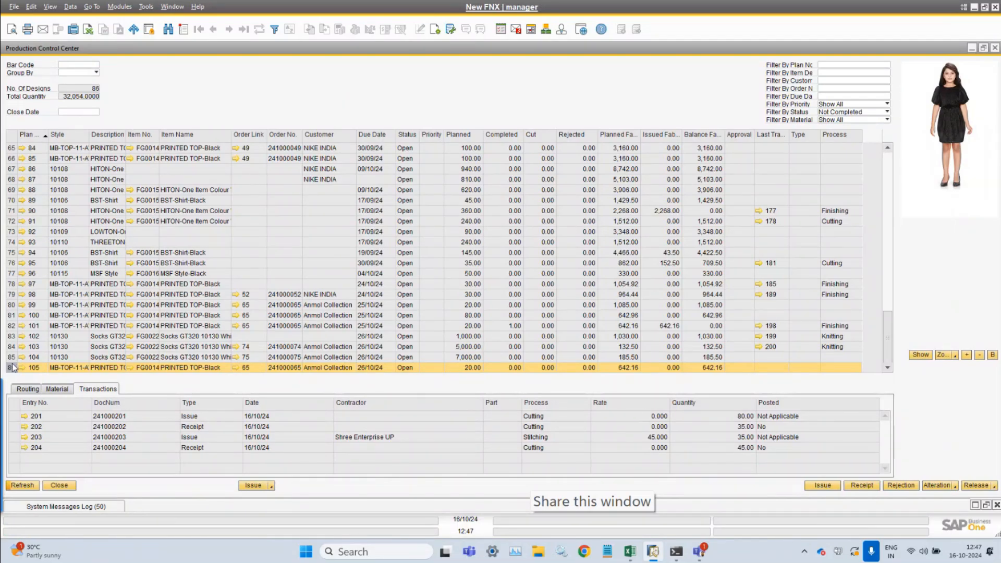
scroll(15, 369, "up", 2)
scroll(15, 369, "down", 2)
left_click(26, 390)
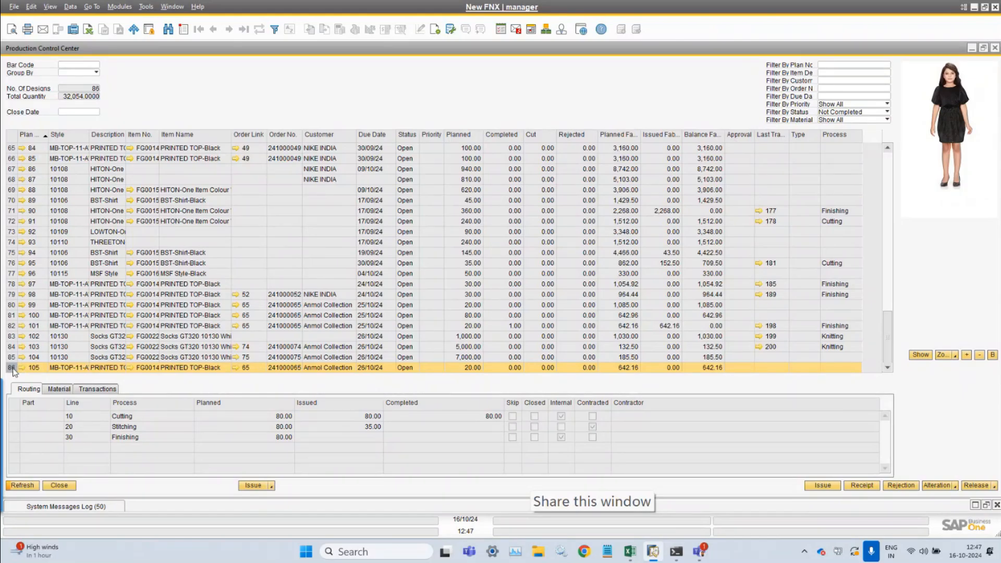
Inspect the pending Stitching quantities and contractor in a new receipt for plan 105, and cancel the receipt
left_click(863, 486)
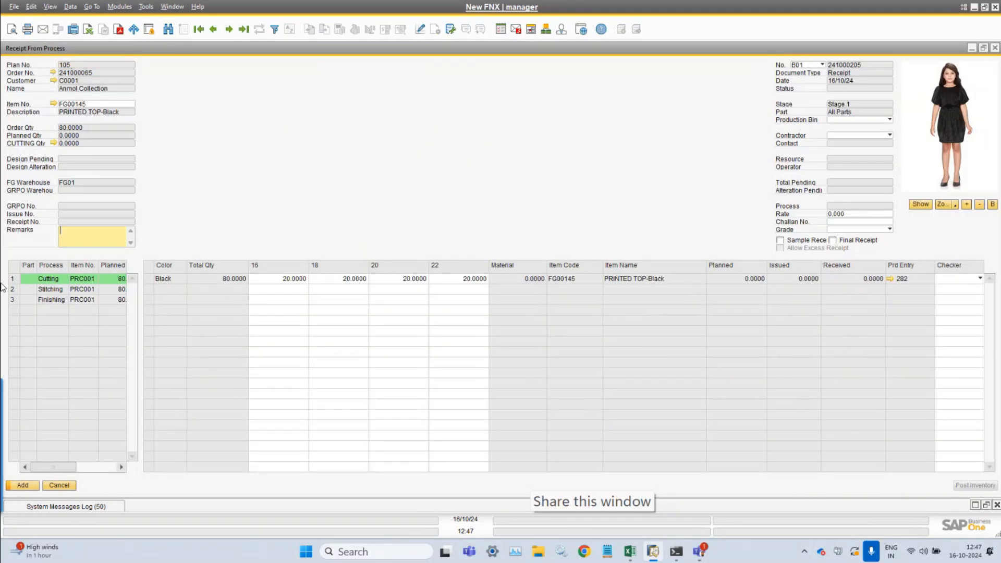
left_click(16, 289)
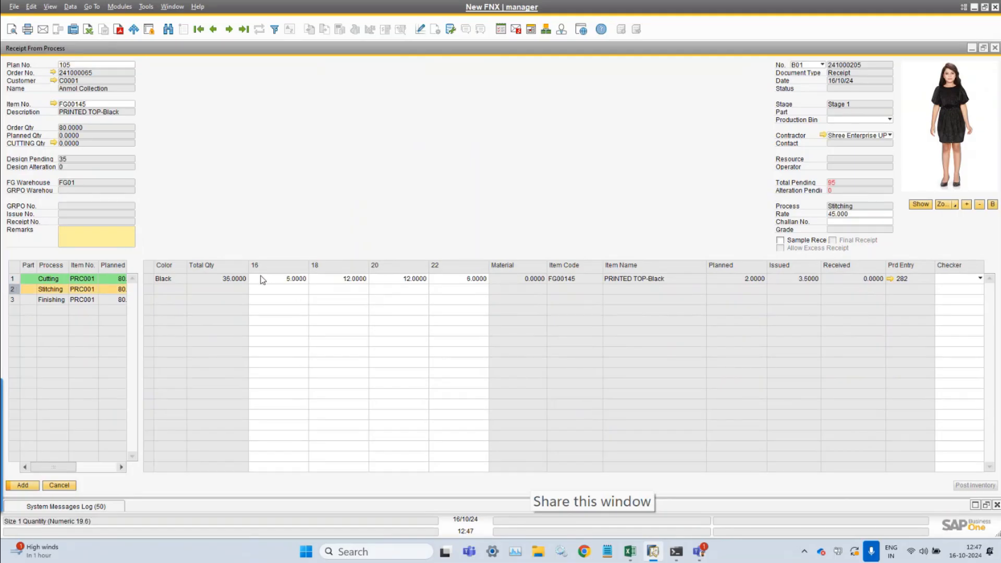
left_click(58, 487)
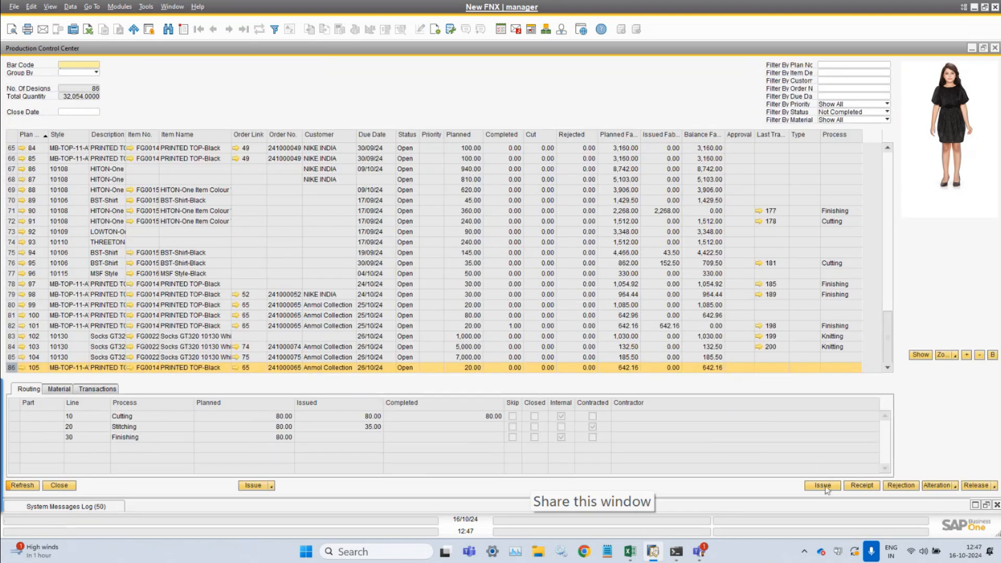
Start another issue to process for plan 105 and select Stitching as the process to issue
left_click(823, 487)
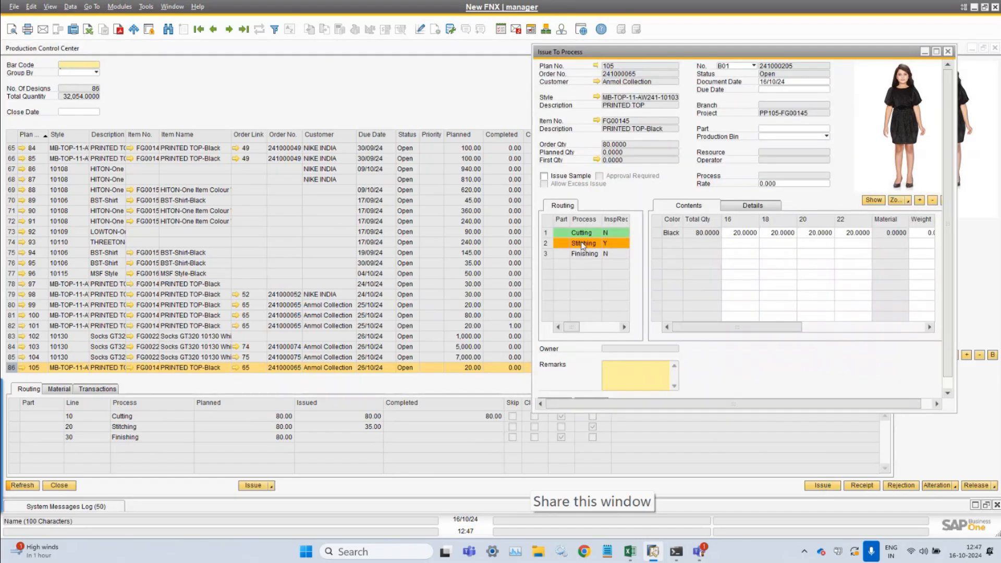
left_click(546, 243)
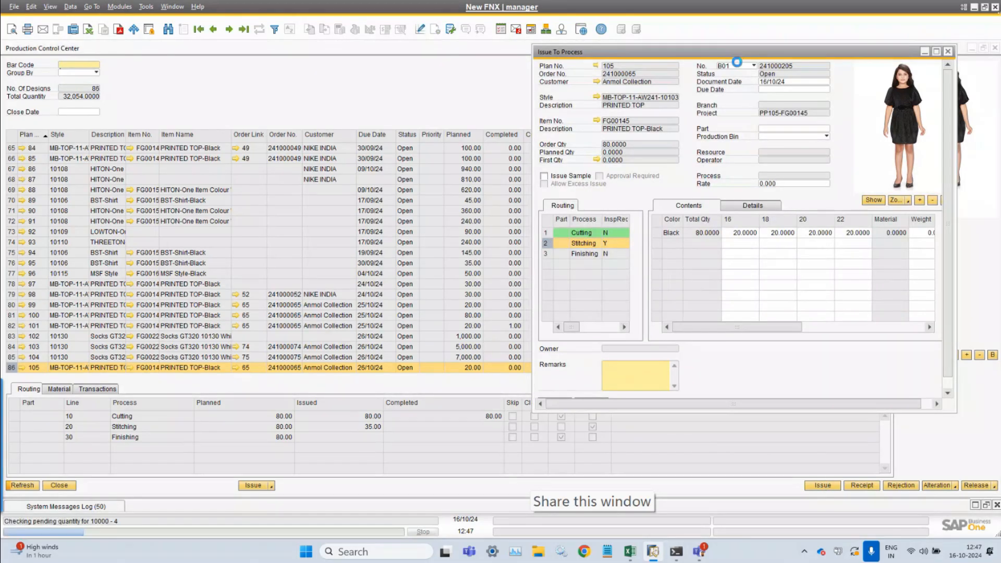
left_click_drag(739, 57, 411, 72)
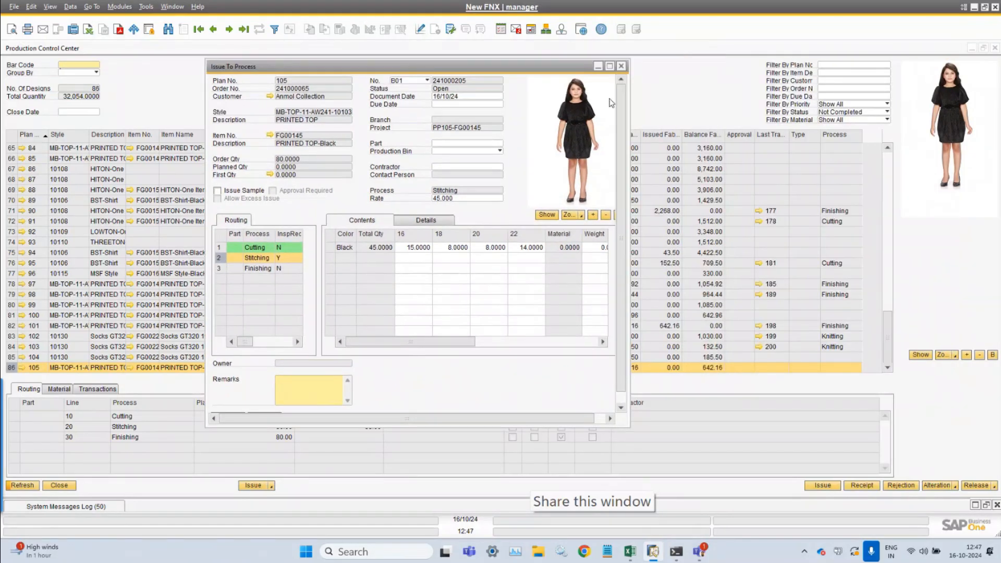
Enlarge the Issue To Process form to inspect the remaining Stitching quantities by size, and cancel the issue
left_click_drag(630, 98, 811, 101)
left_click_drag(432, 62, 434, 35)
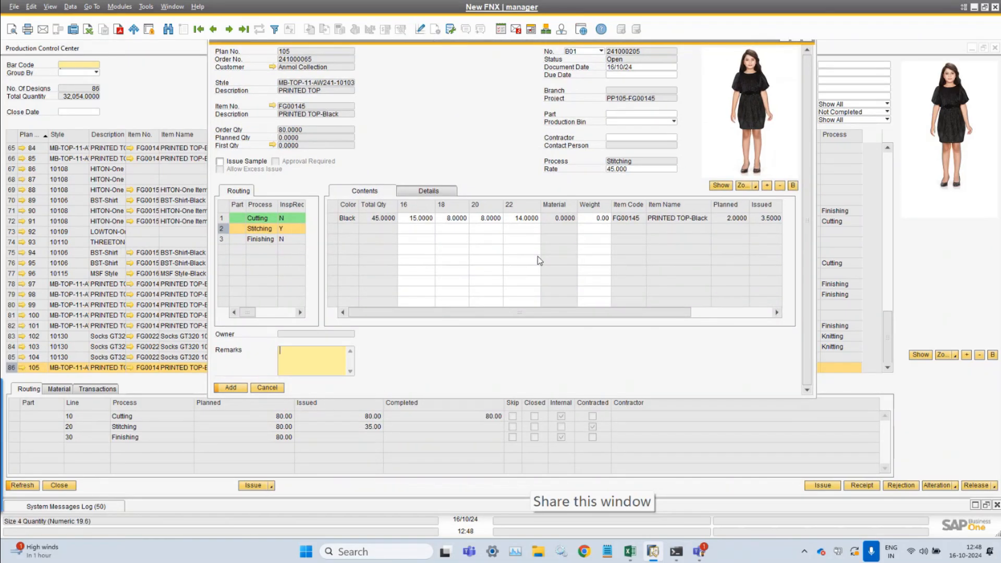
left_click(267, 388)
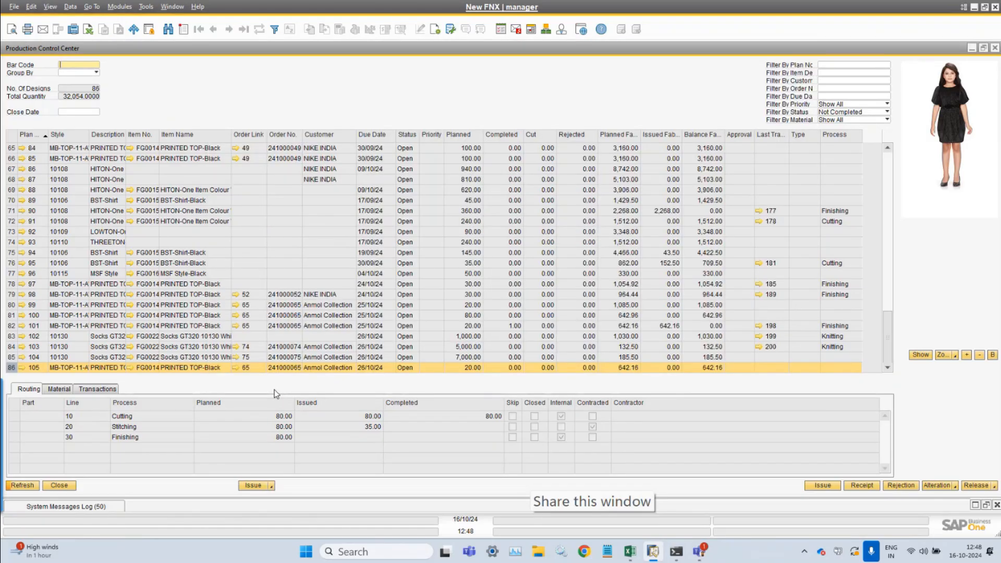
Start a material issue from plan 105's materials, with Stitching as the process and FG00000603 as the production lot
mouse_move(2, 501)
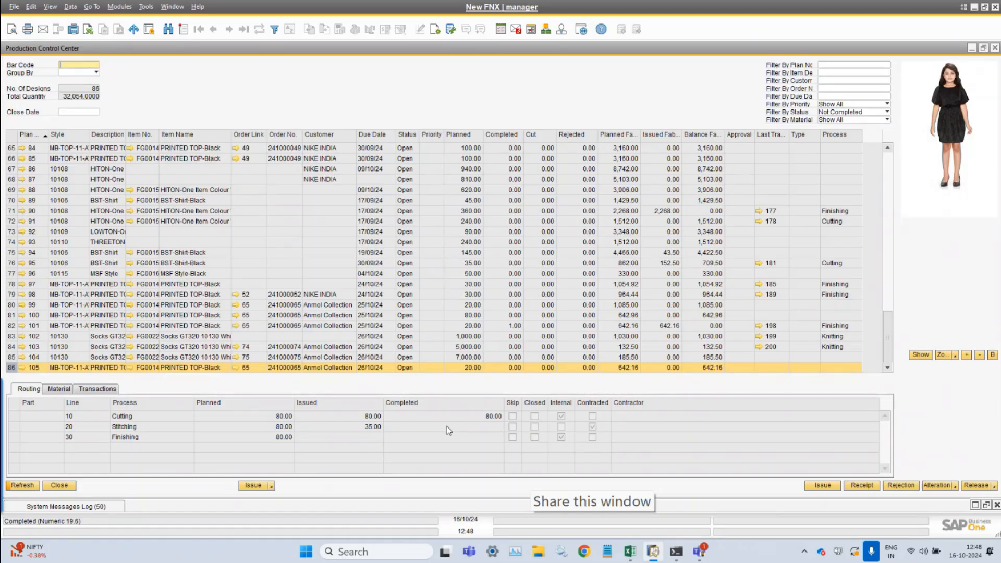
left_click(50, 391)
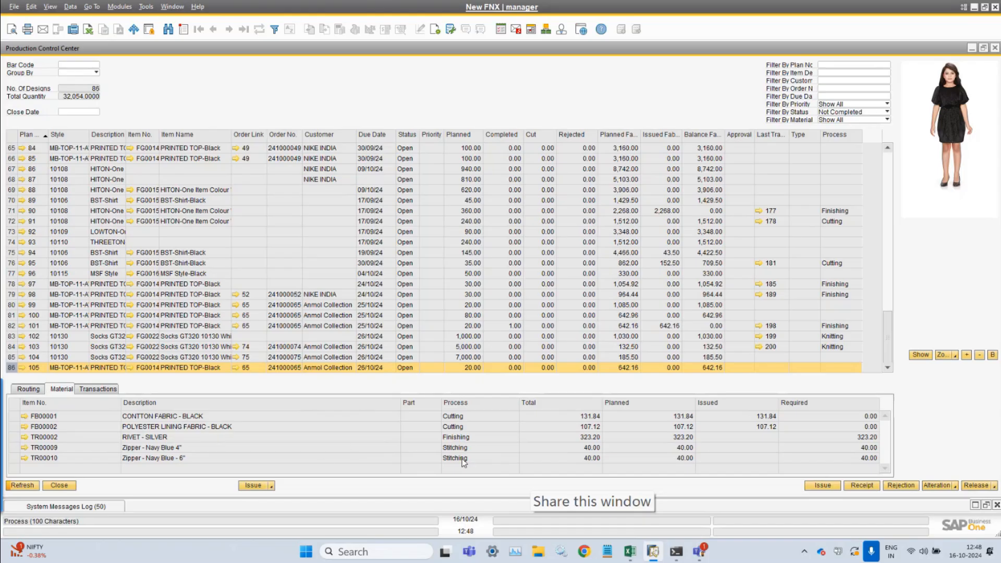
left_click(252, 486)
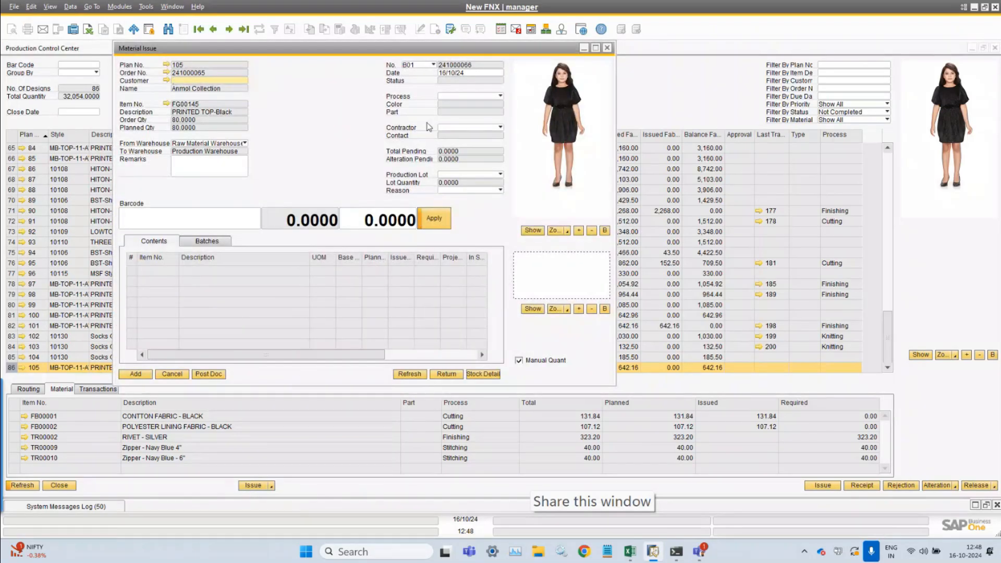
left_click(468, 96)
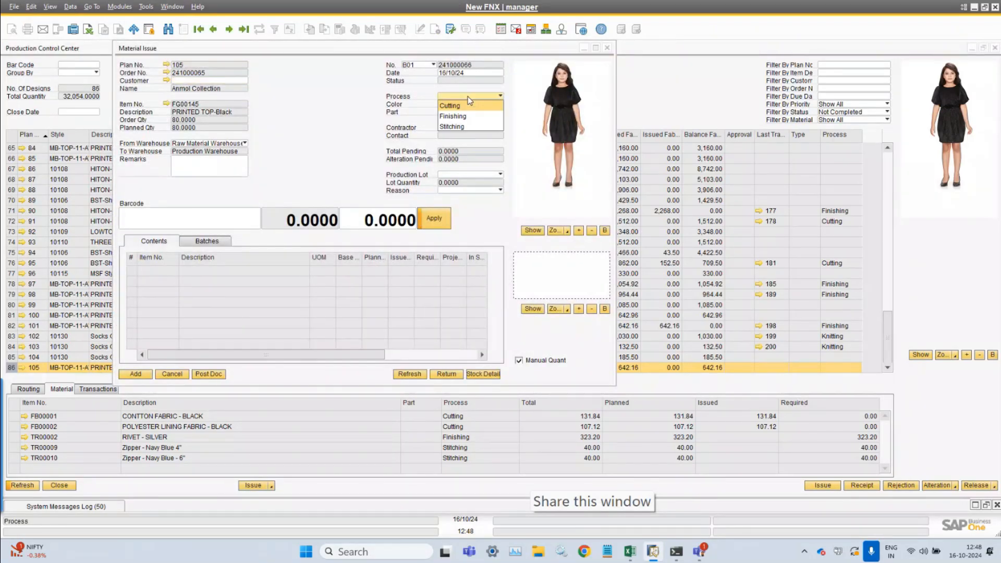
left_click(468, 127)
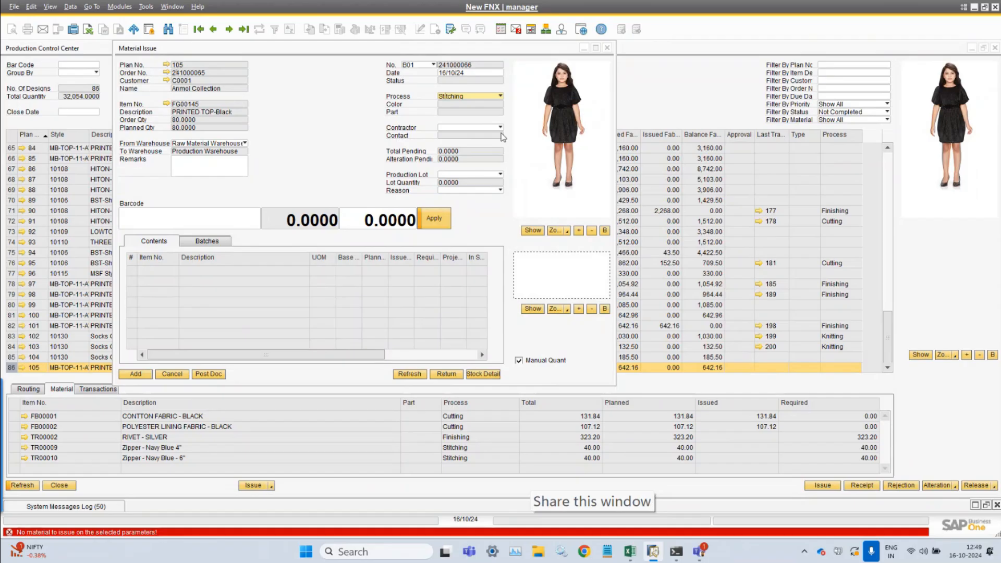
left_click(486, 177)
left_click(456, 193)
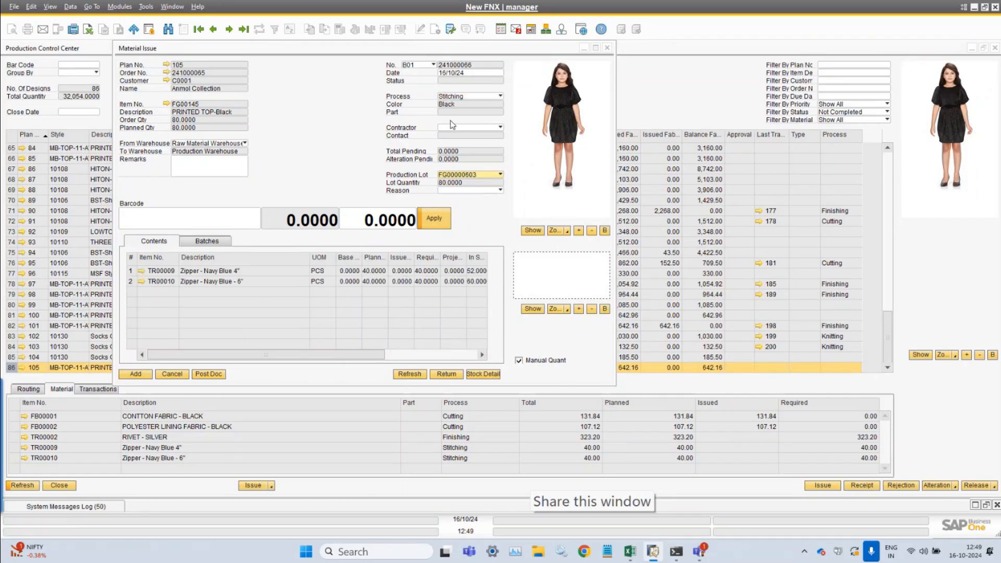
Widen the Material Issue window and fit its column widths so the zipper quantities are readable
left_click(471, 53)
double_click(471, 54)
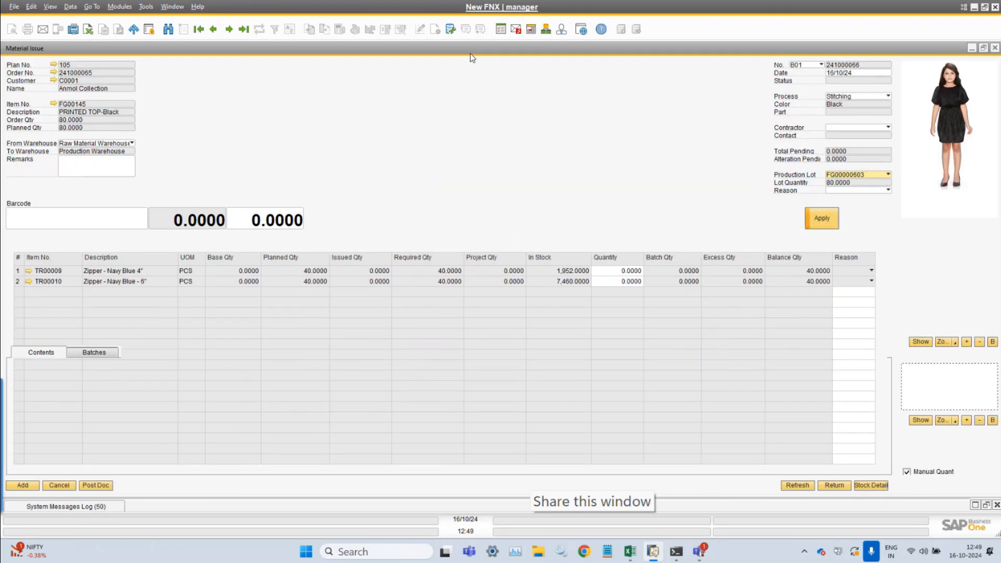
double_click(497, 46)
left_click_drag(617, 202, 856, 200)
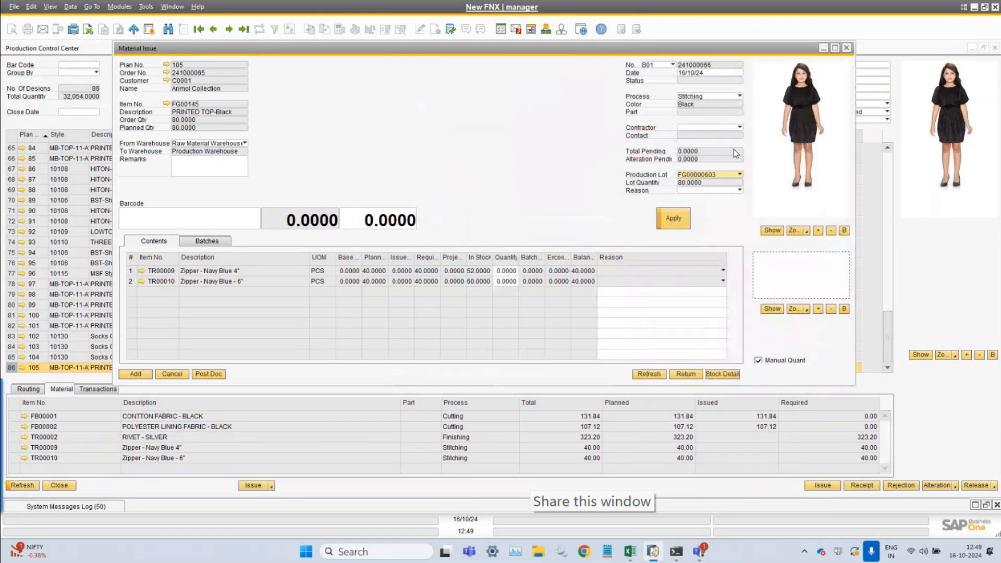
left_click(47, 7)
left_click(79, 94)
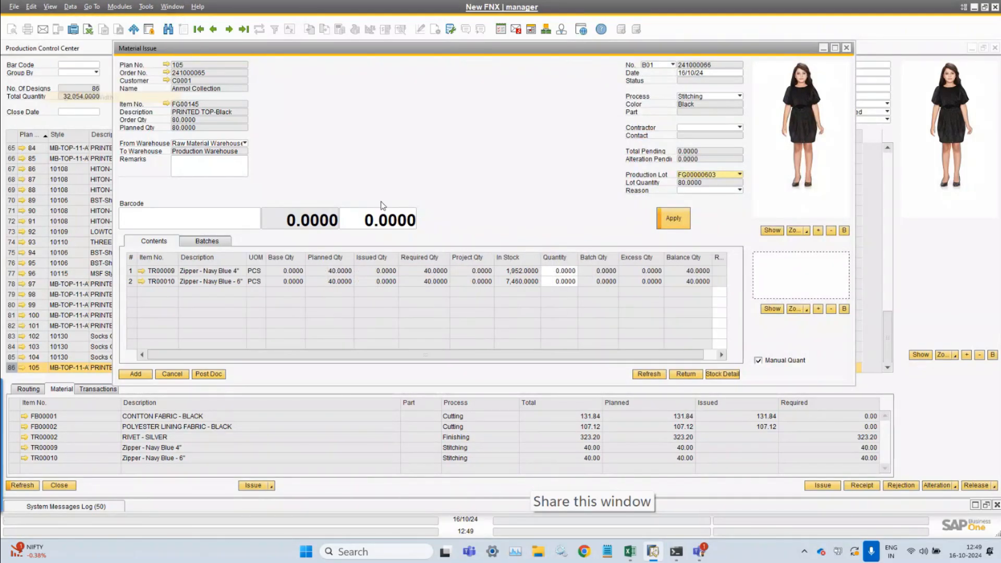
Set Shree Enterprise UP as the contractor of the material issue
left_click(709, 128)
left_click(707, 158)
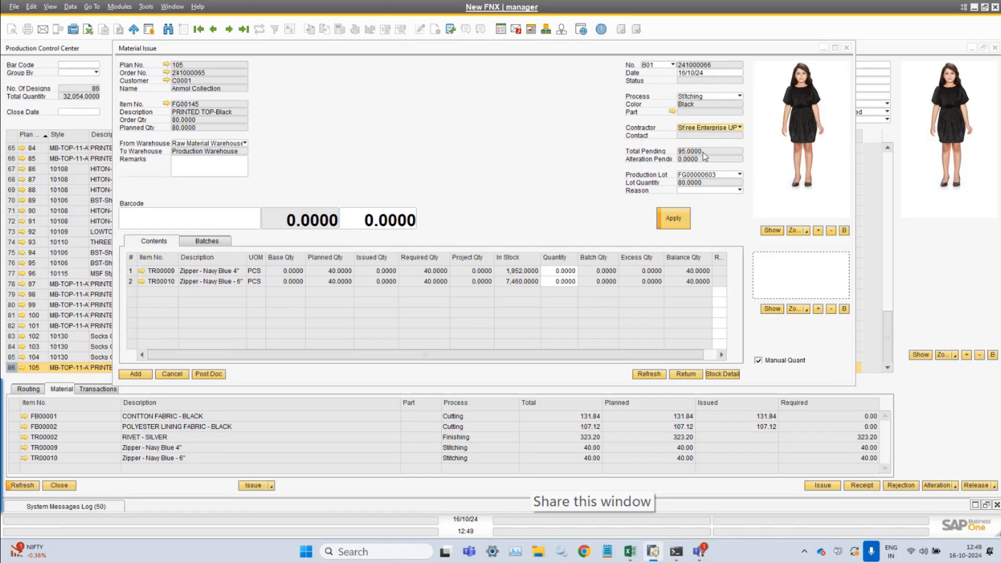
left_click_drag(540, 356, 552, 355)
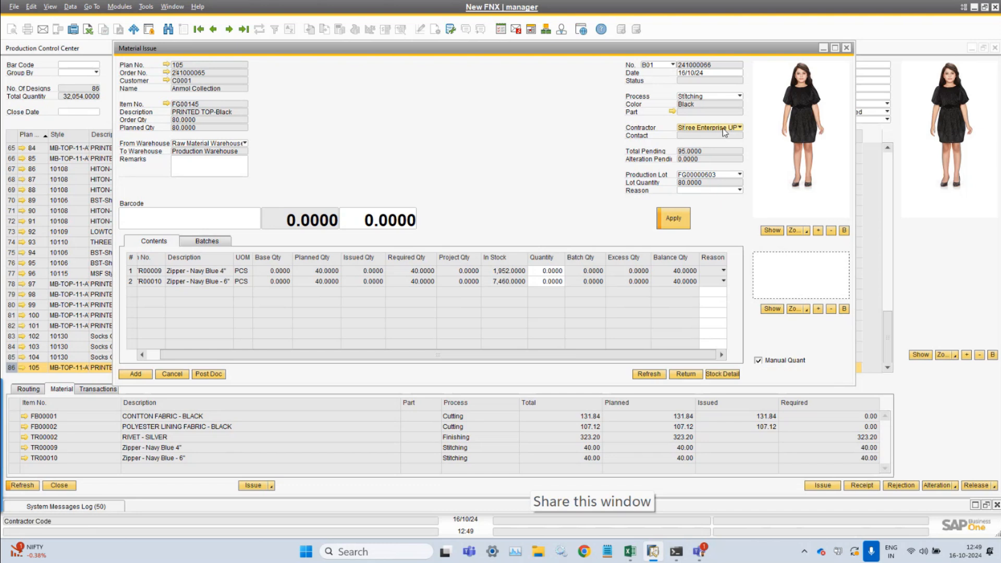
Filter the available stock details on Zipper - Navy Blue 4" and apply 40 from batch TR00000497 to the issue
left_click(723, 374)
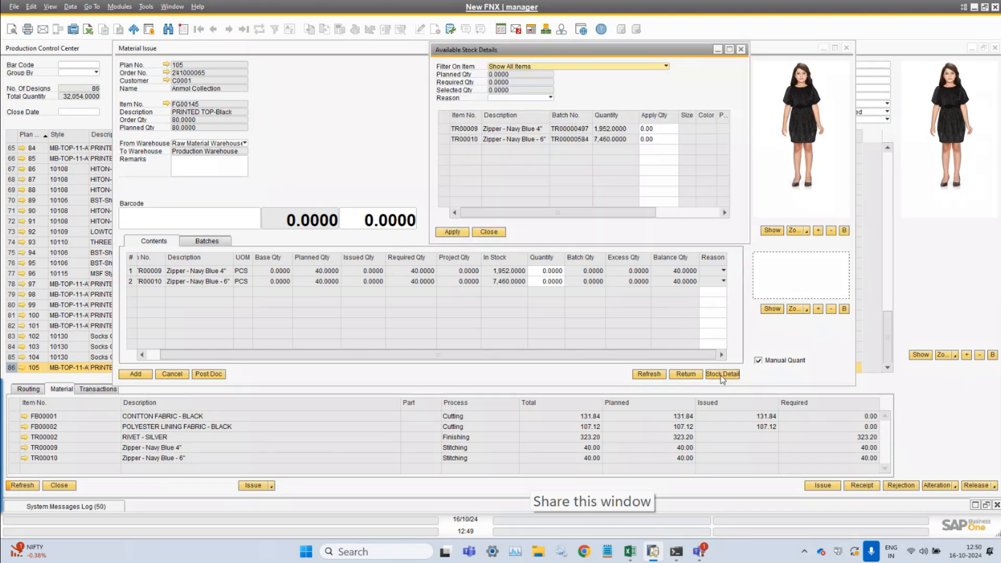
left_click(574, 65)
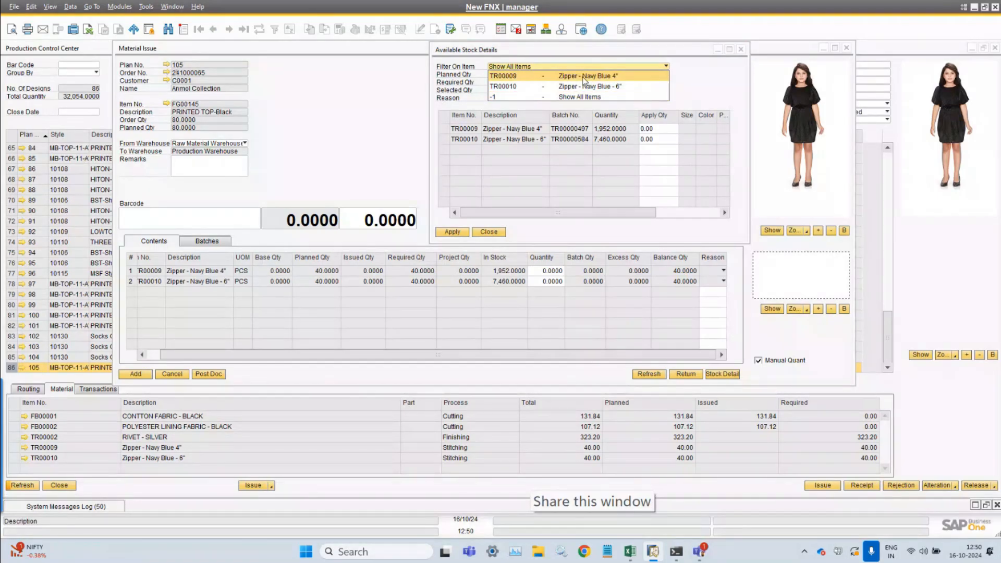
left_click(585, 79)
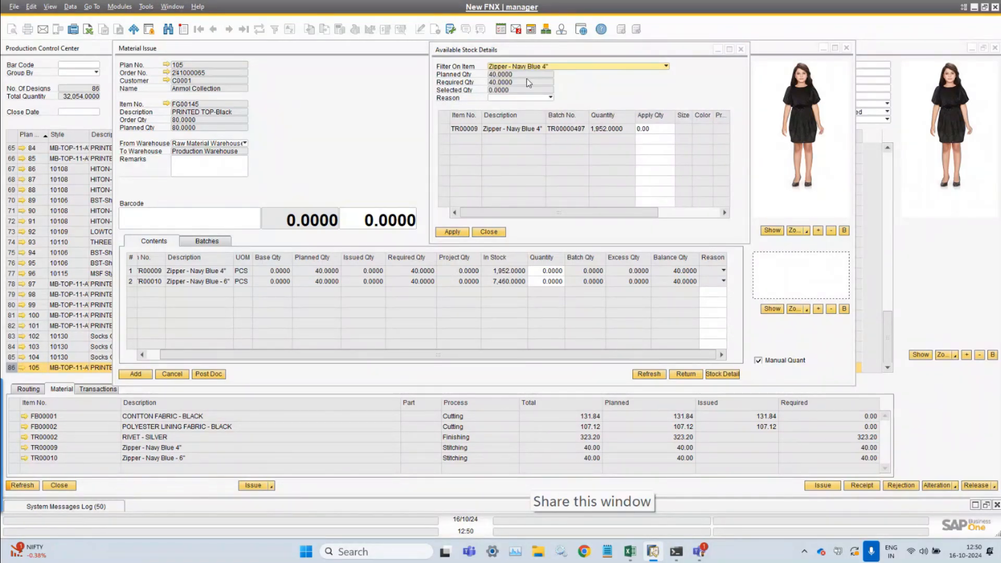
left_click(449, 129)
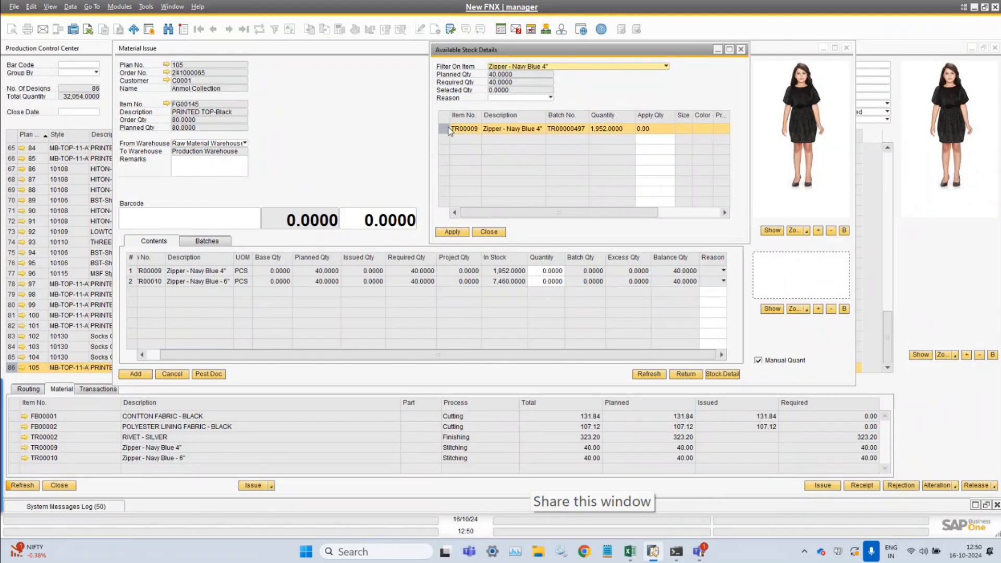
left_click(661, 128)
type("40")
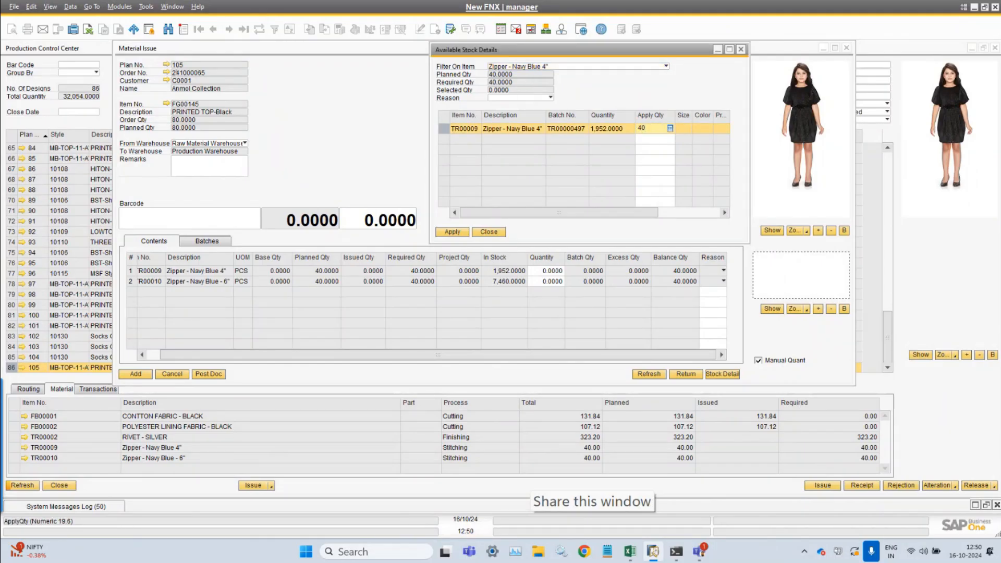
left_click(451, 232)
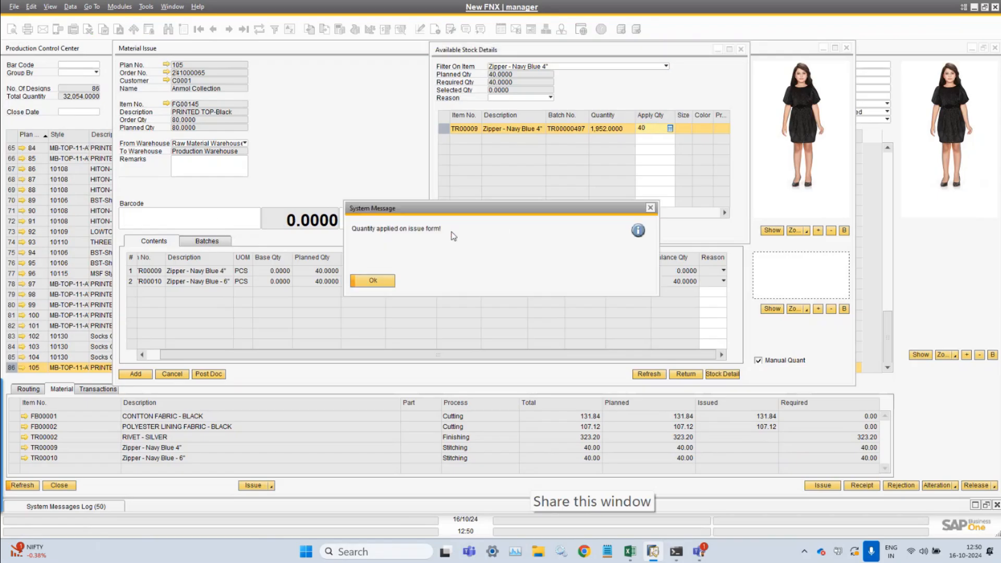
left_click(372, 281)
Filter the stock on Zipper - Navy Blue - 6", apply 40 from batch TR00000584 to the issue, and close the stock details
left_click(609, 66)
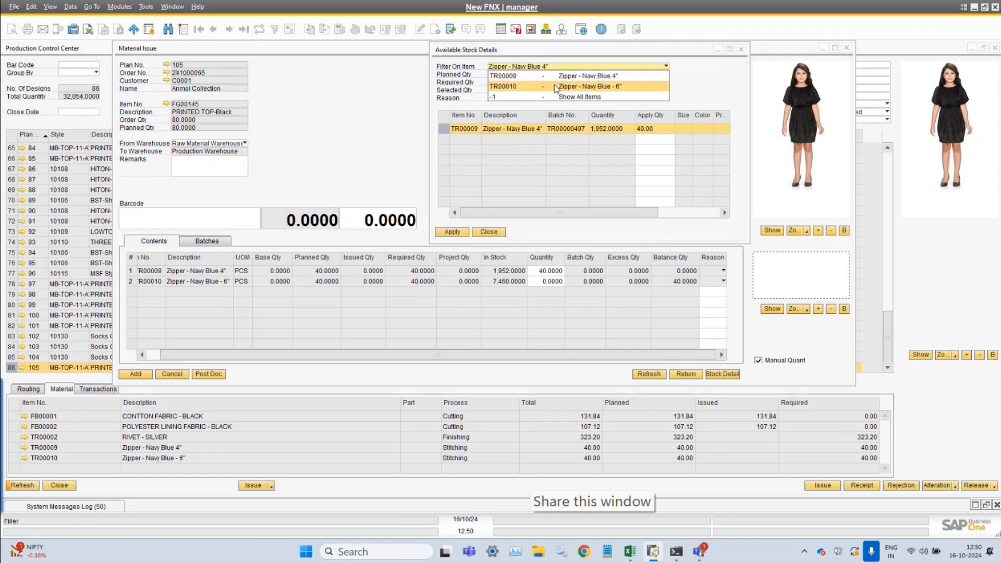
left_click(522, 78)
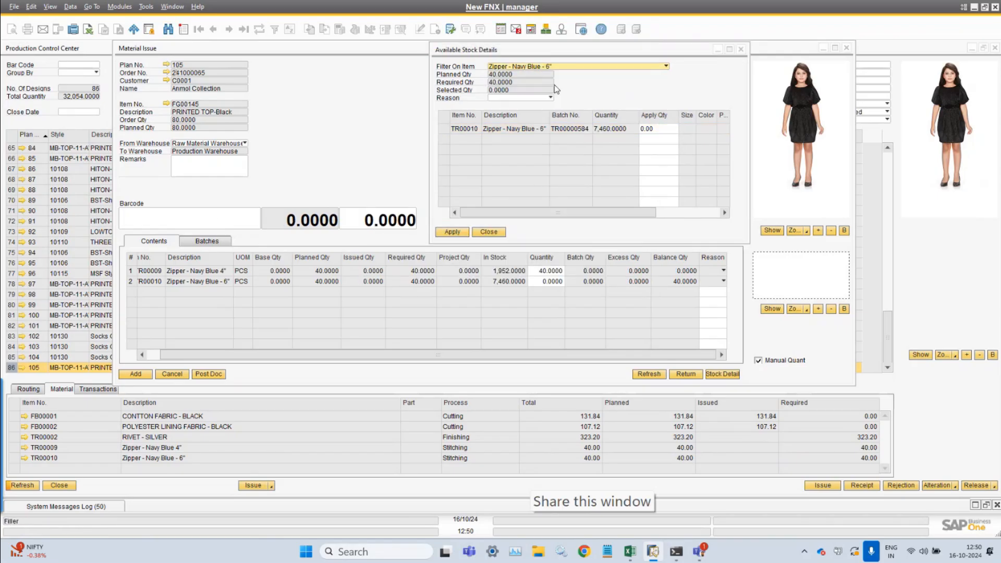
left_click(451, 232)
left_click(360, 280)
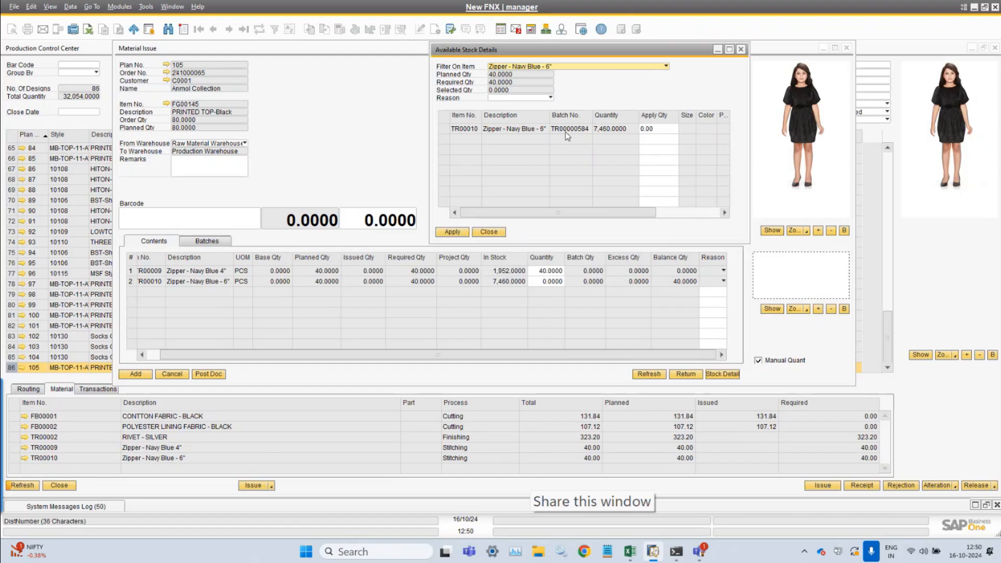
right_click(592, 128)
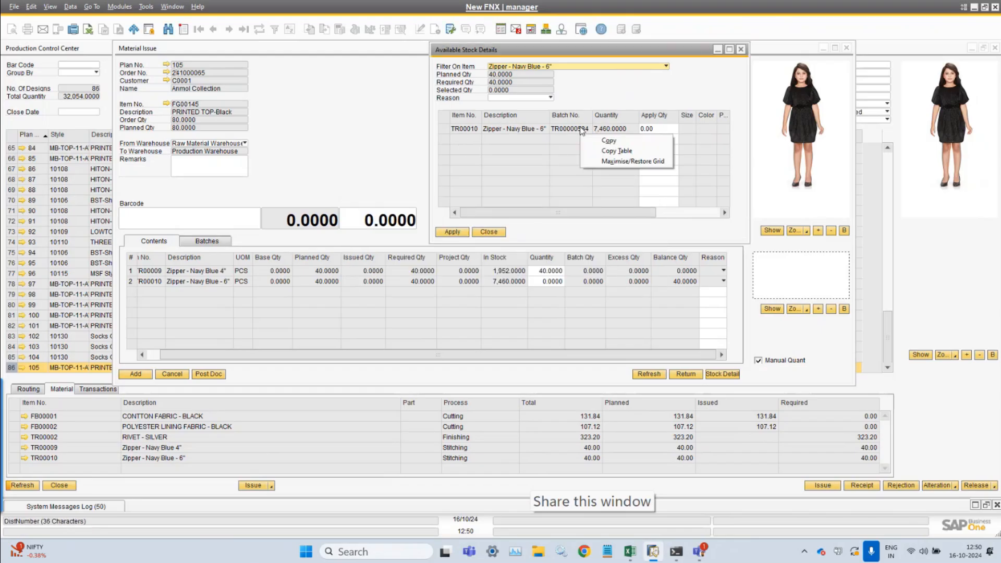
right_click(506, 90)
left_click(625, 78)
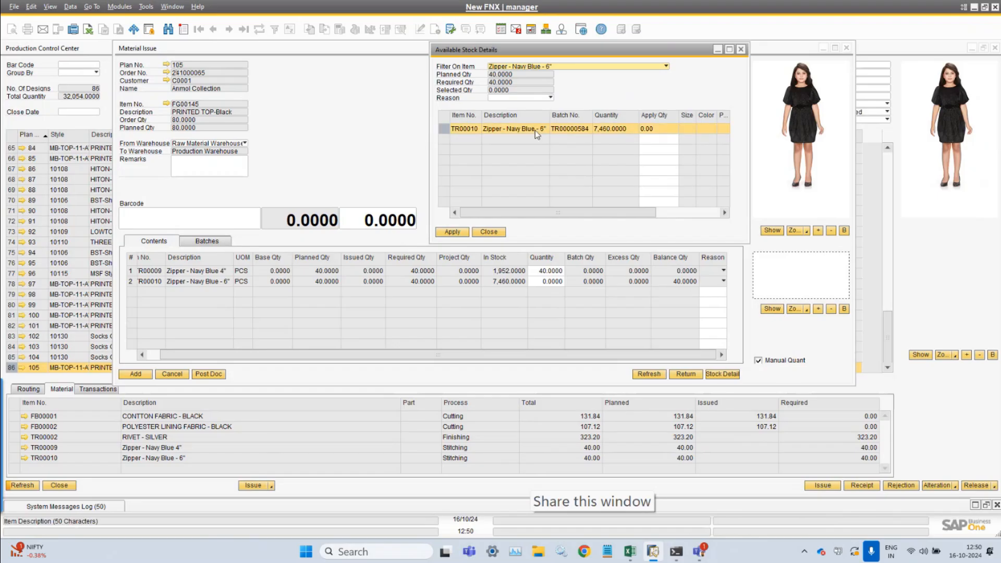
left_click(653, 130)
type("40")
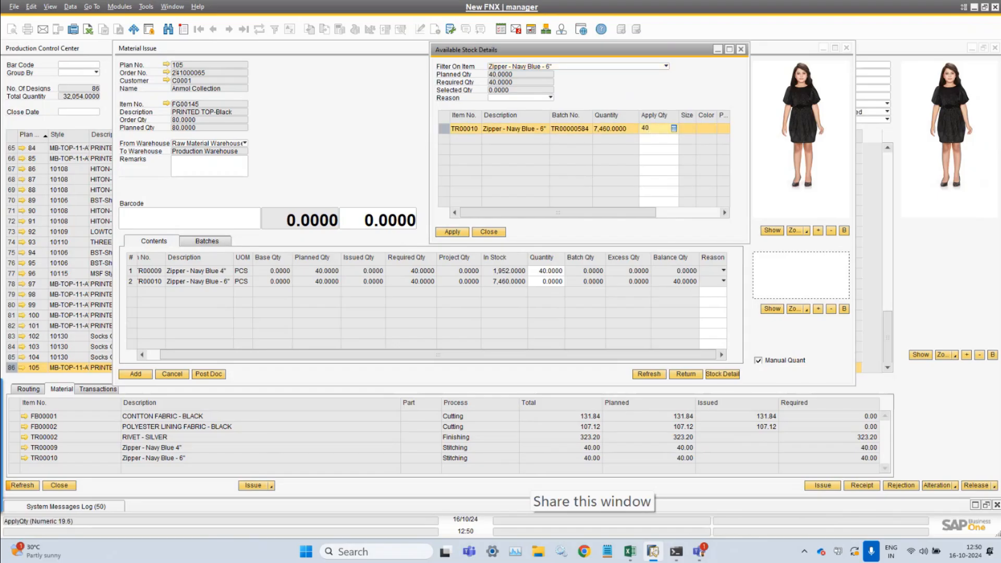
left_click(453, 232)
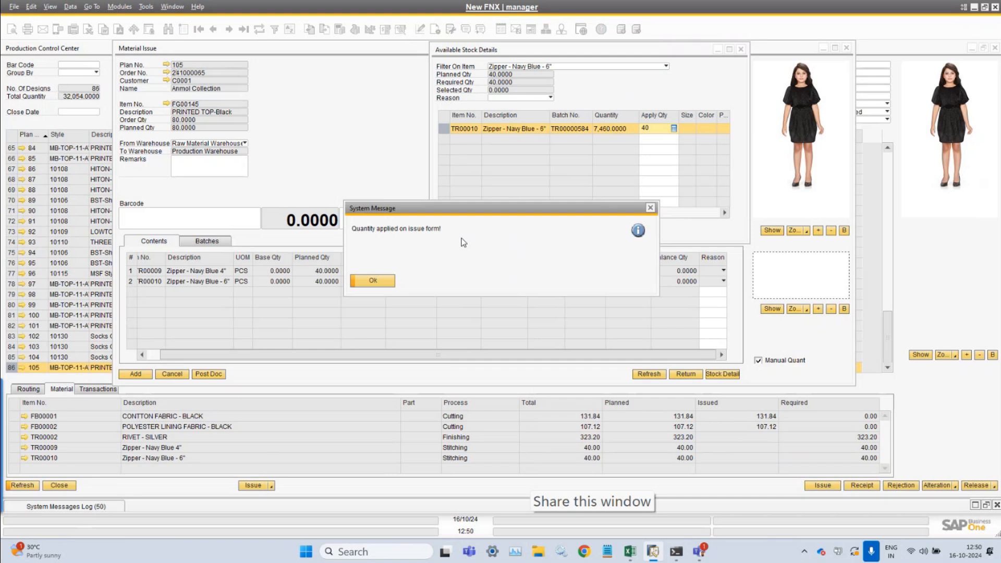
key("Return")
left_click(489, 233)
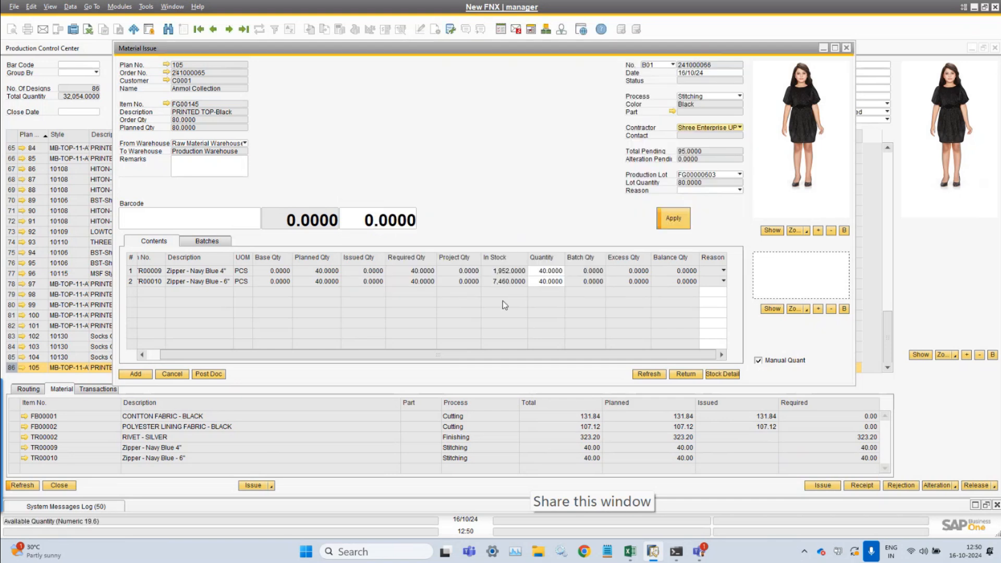
Add the Stitching material issue, close the form, and reload plan 105's material quantities
left_click(141, 375)
left_click(374, 283)
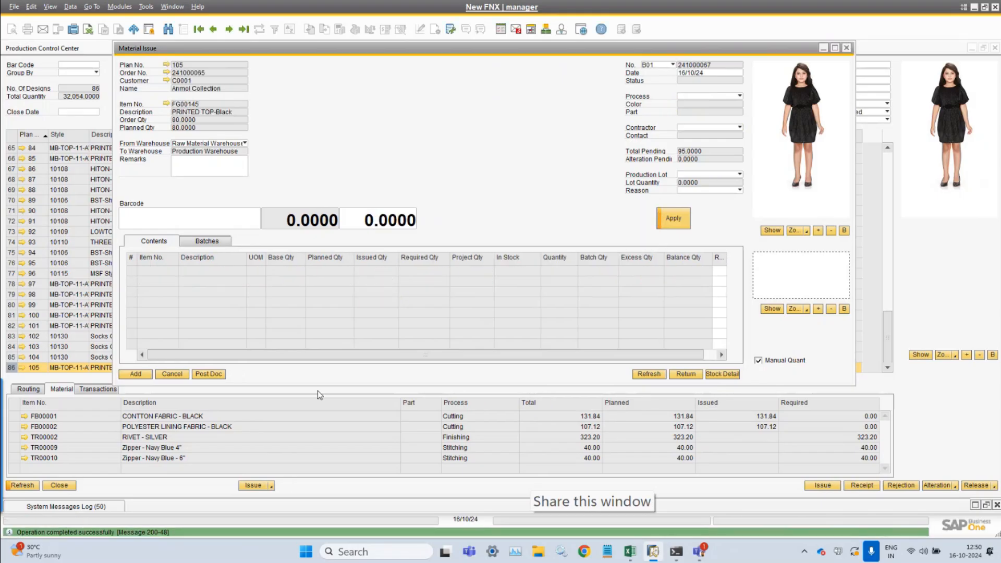
left_click(177, 377)
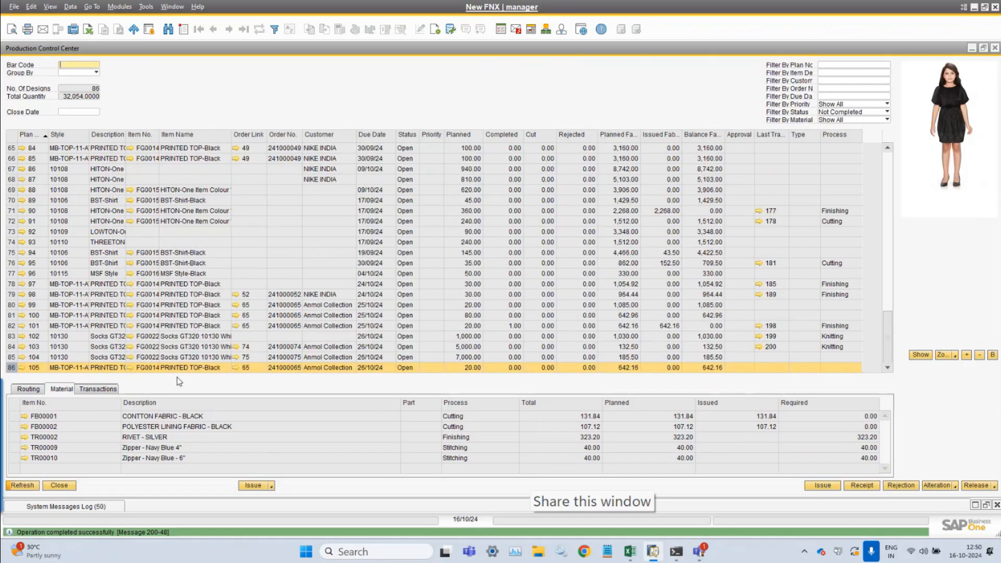
left_click(12, 368)
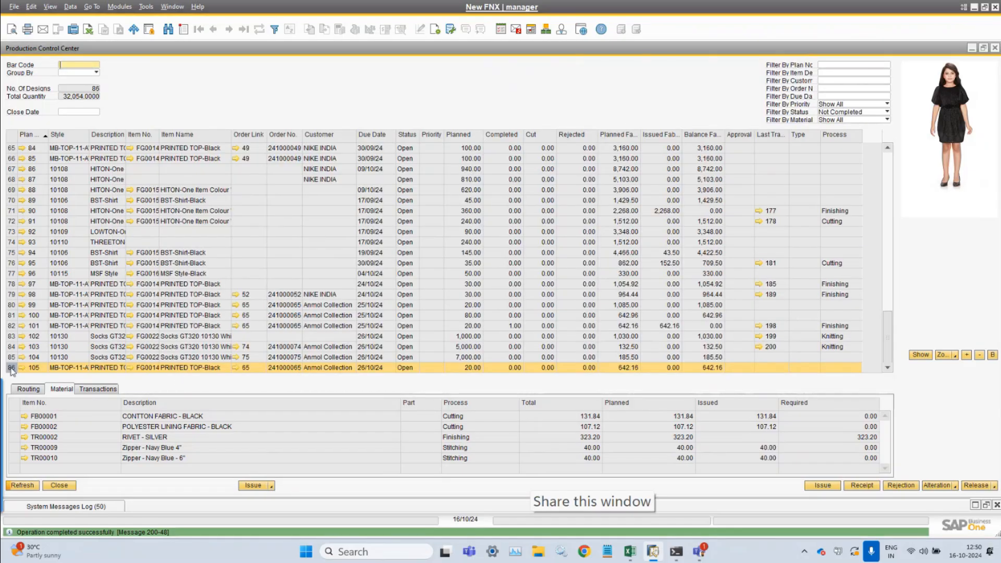